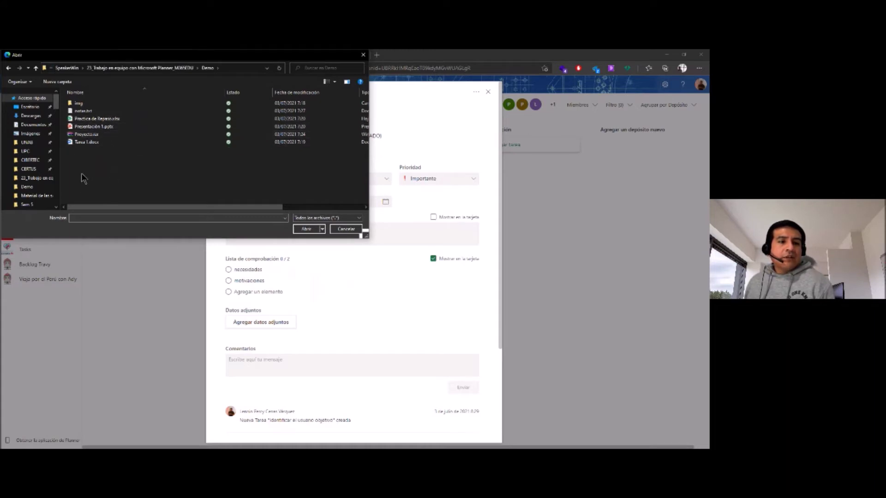
# - Try to attach the file Tarea 1.docx from the Demo folder to the task "Identificar el usuario objetivo"
pyautogui.click(91, 143)
pyautogui.click(317, 226)
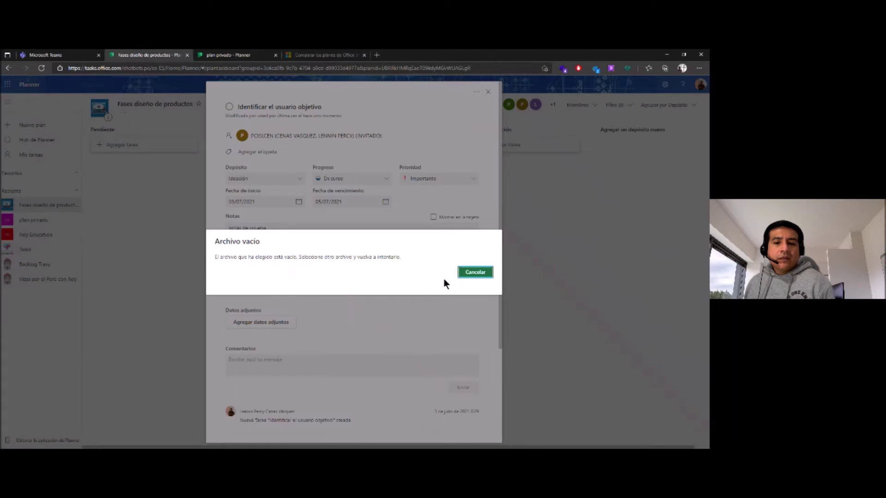
pyautogui.click(475, 273)
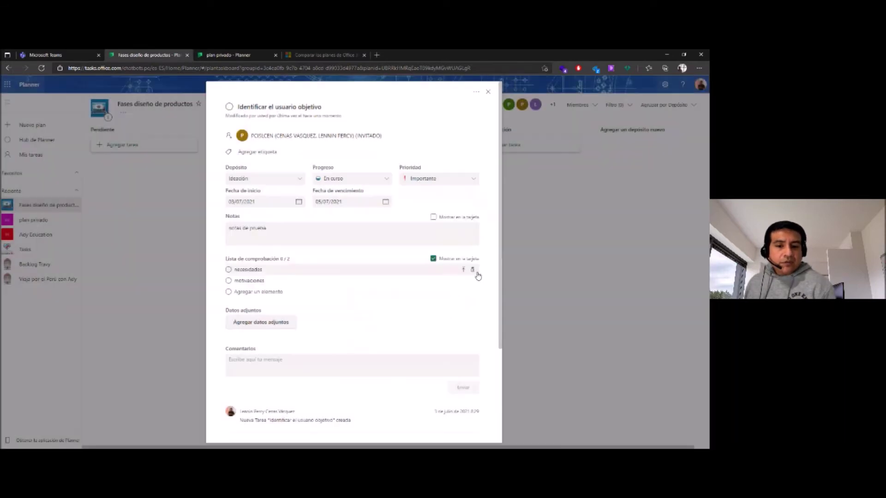
# - Attach the file notas.txt from the Demo folder to the task "Identificar el usuario objetivo"
pyautogui.click(262, 322)
pyautogui.click(244, 337)
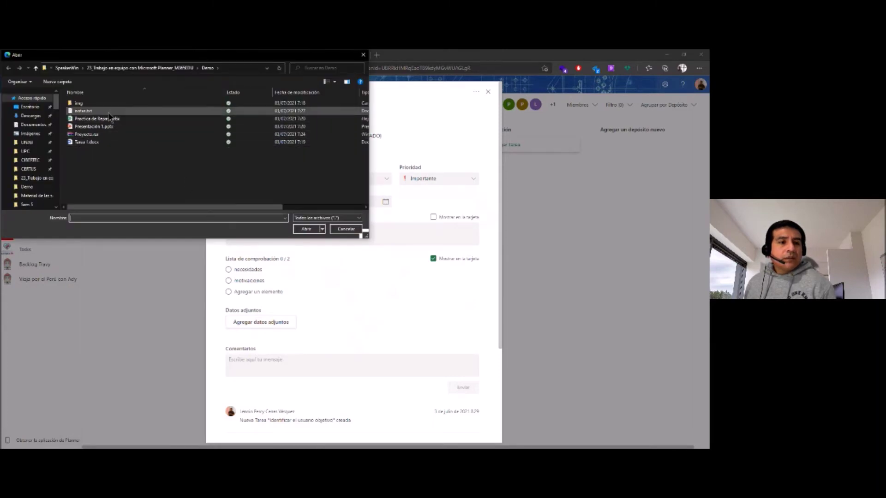
pyautogui.click(83, 111)
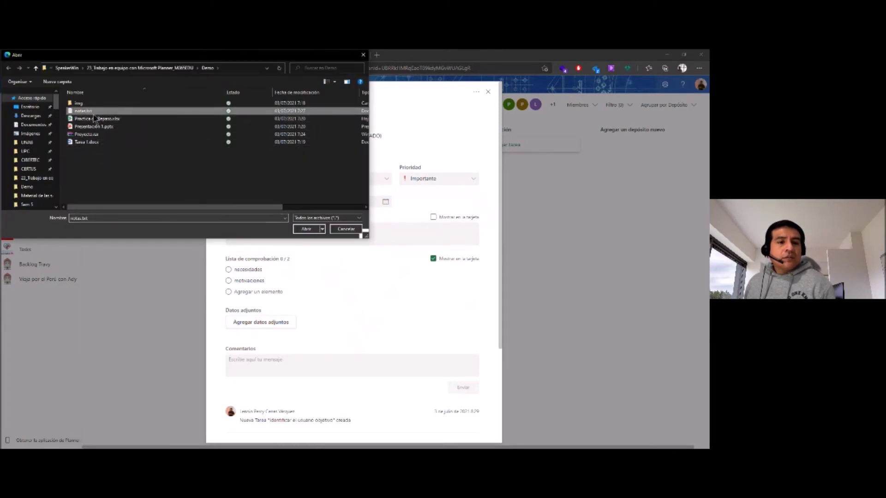
pyautogui.click(306, 228)
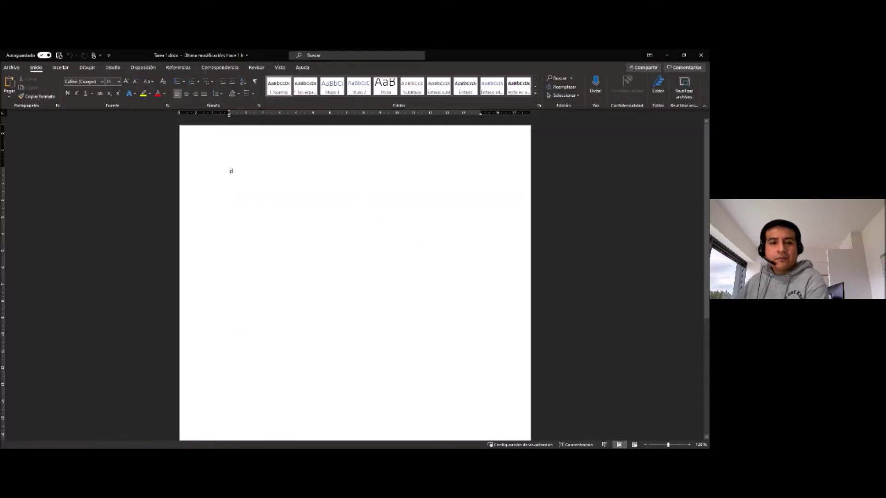
# - Write "demo" in the Word document Tarea 1.docx, close it, and attach the file to the Planner task
pyautogui.write('demo')
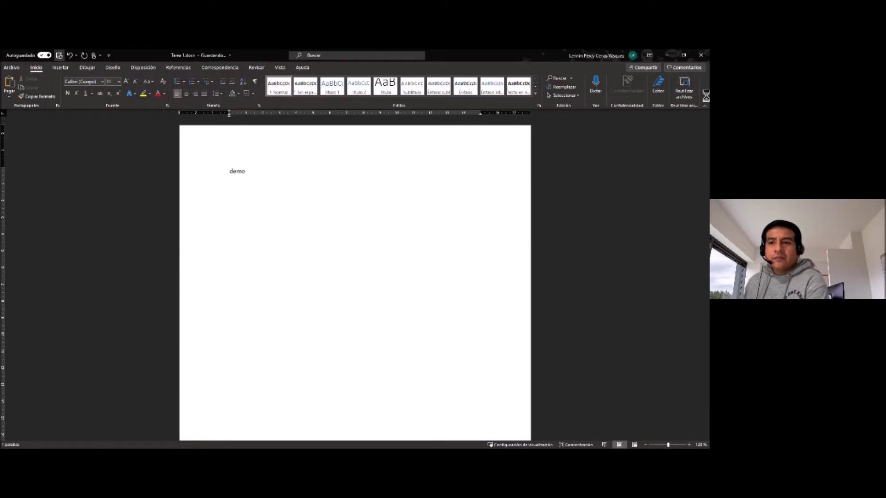
pyautogui.click(700, 55)
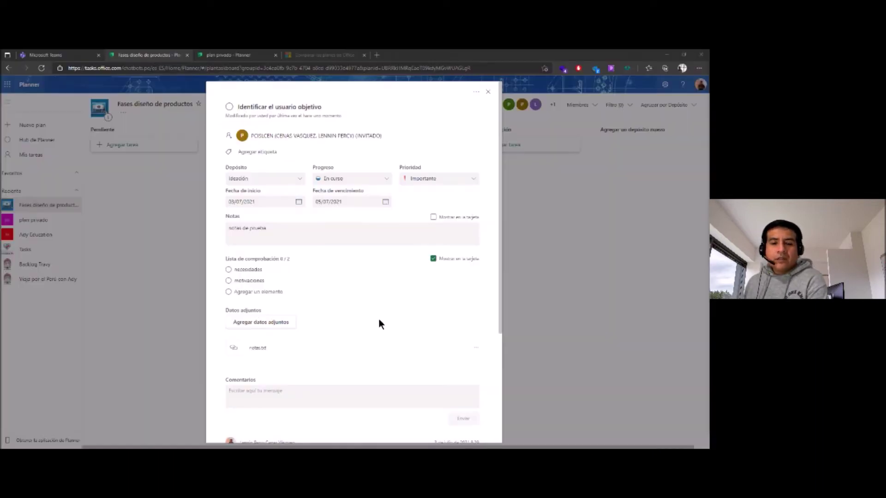
pyautogui.click(261, 322)
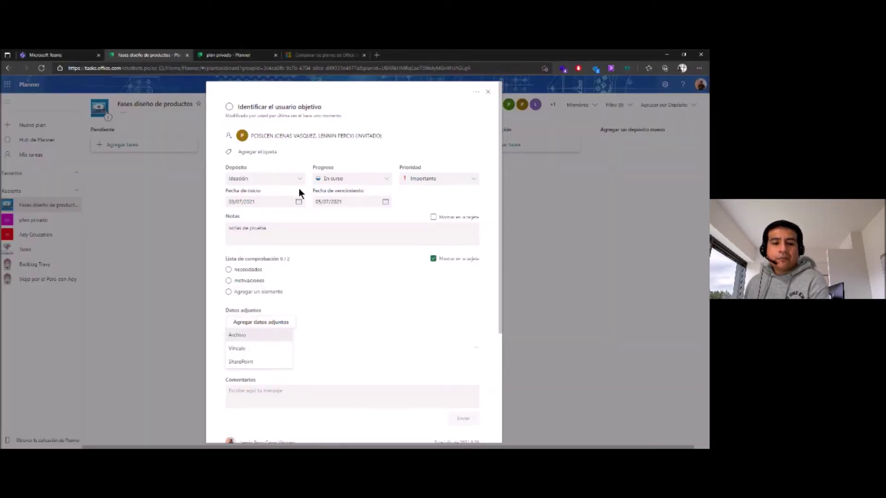
pyautogui.click(242, 337)
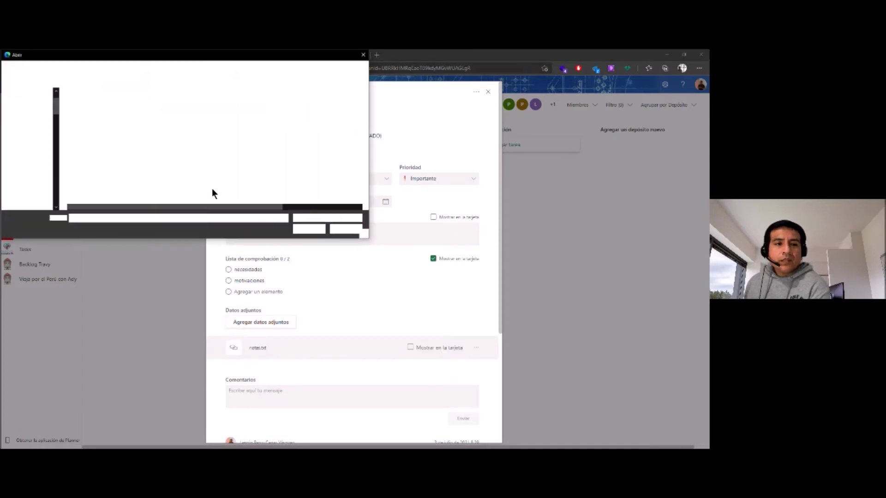
pyautogui.click(95, 143)
pyautogui.click(306, 229)
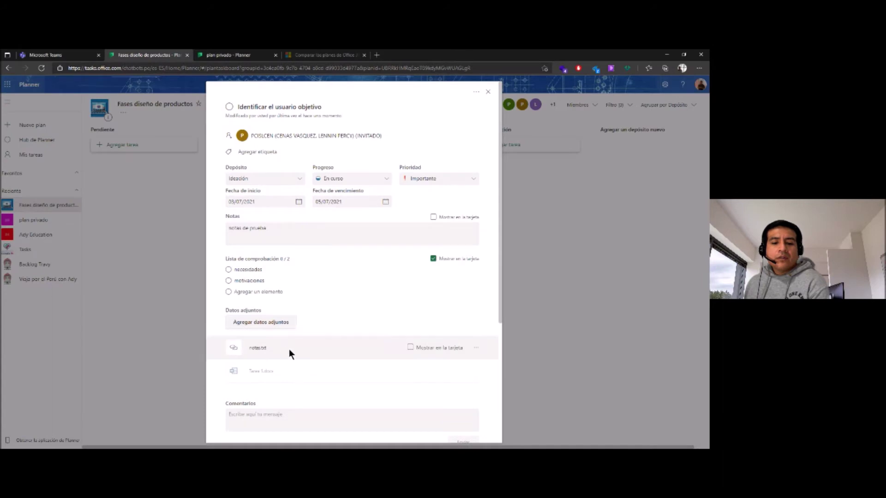
# - Try showing notas.txt and Tarea 1.docx on the task card, set the checklist back as the card preview, and close the task details
pyautogui.scroll(-3, 289, 349)
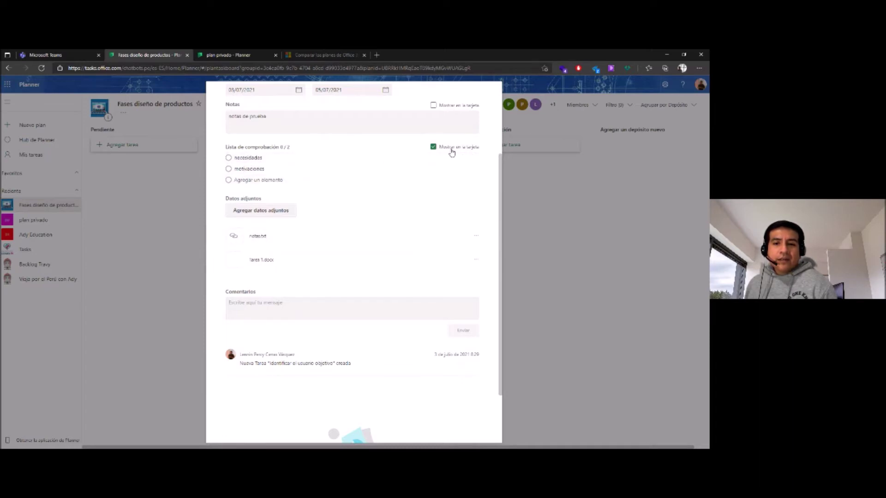
pyautogui.click(410, 235)
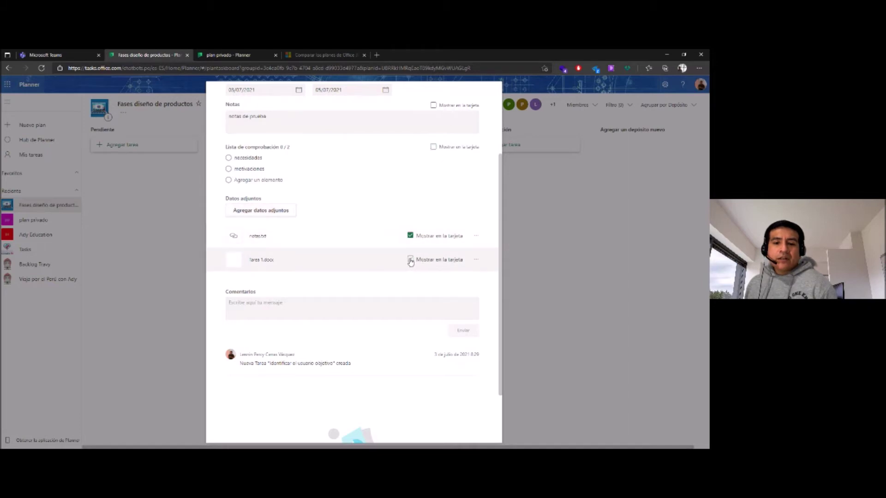
pyautogui.click(410, 261)
pyautogui.click(433, 147)
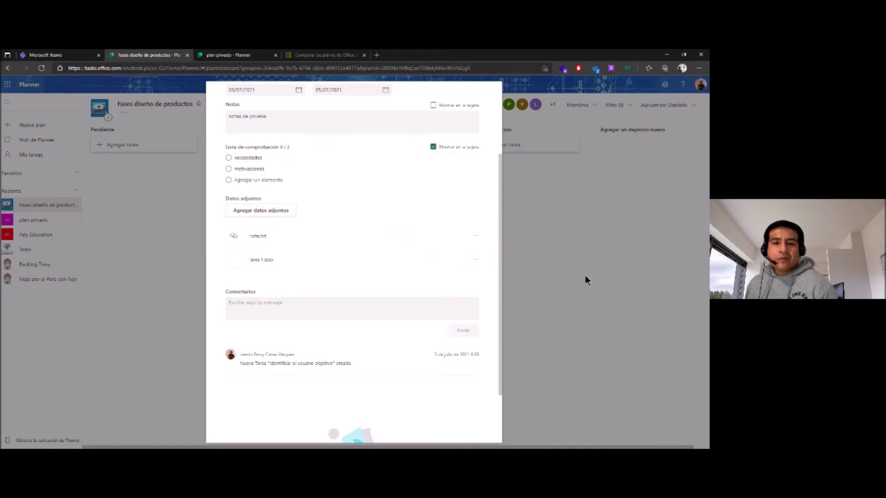
pyautogui.click(585, 277)
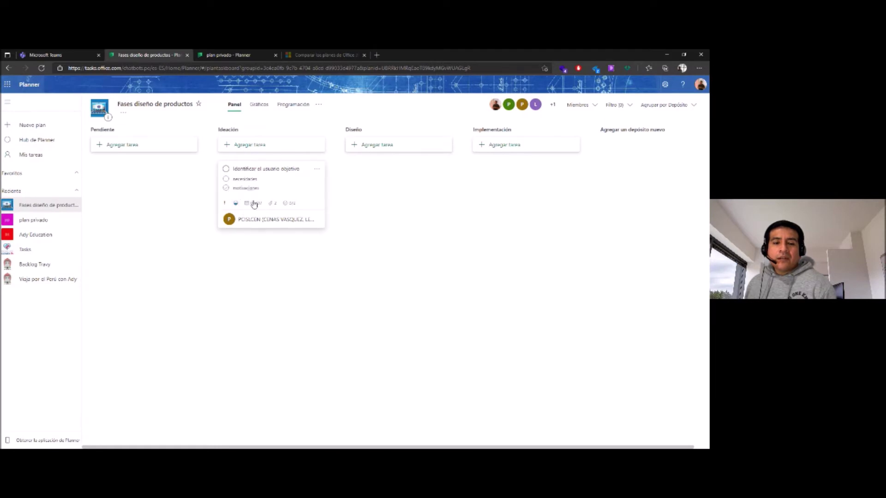
# - Reopen the task in the Ideación bucket, set Tarea 1.docx to show on the card, and close the details
pyautogui.click(285, 188)
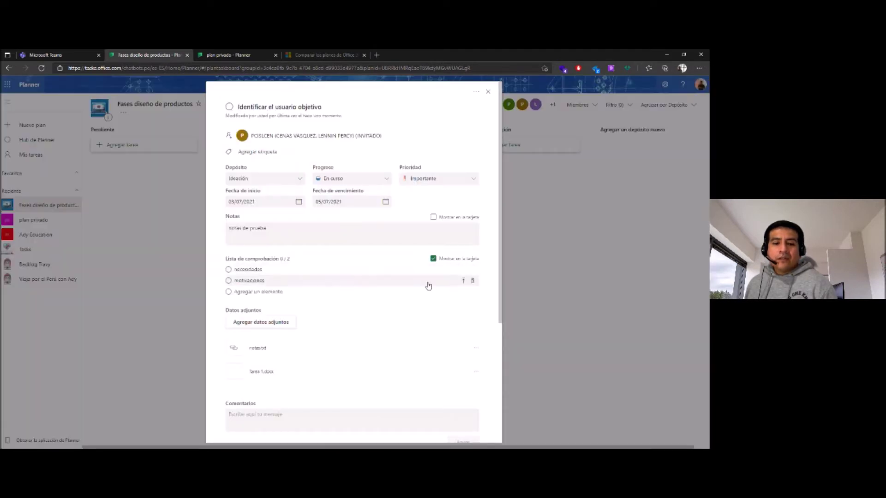
pyautogui.scroll(-1, 336, 347)
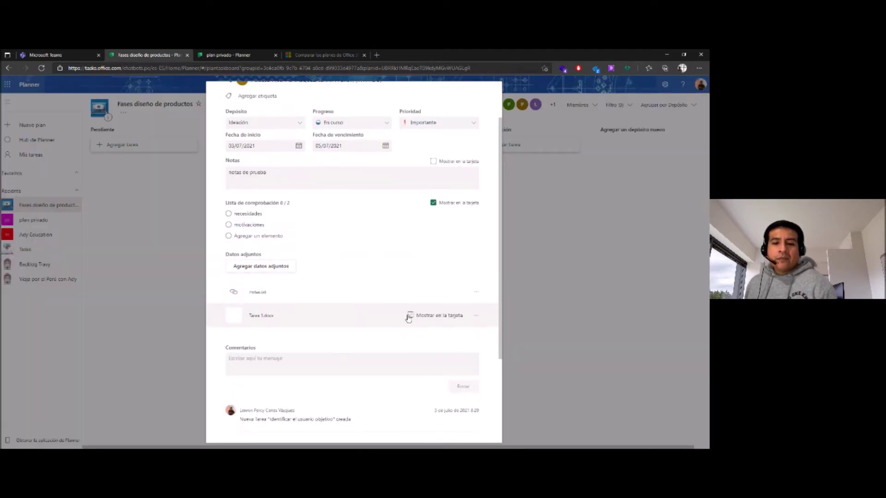
pyautogui.click(410, 318)
pyautogui.click(547, 287)
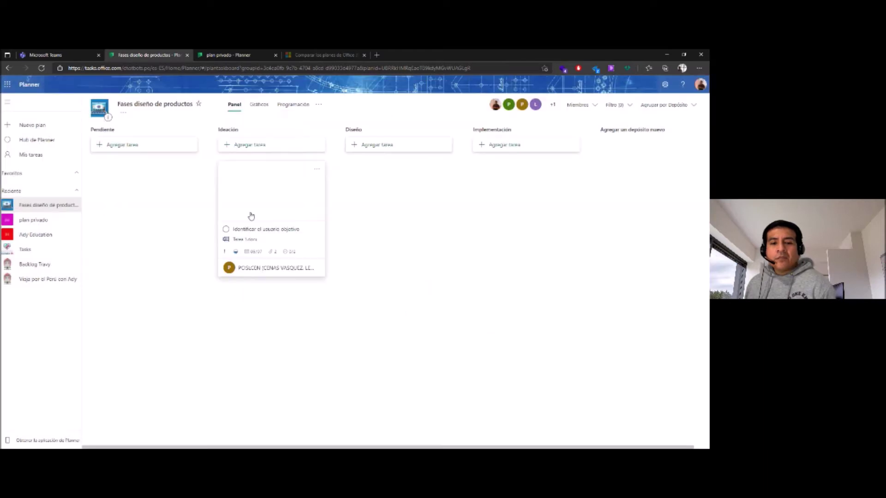
# - Attach the image 200x200bb.jpg from the img folder to the Ideación task and show it on the task card
pyautogui.click(271, 200)
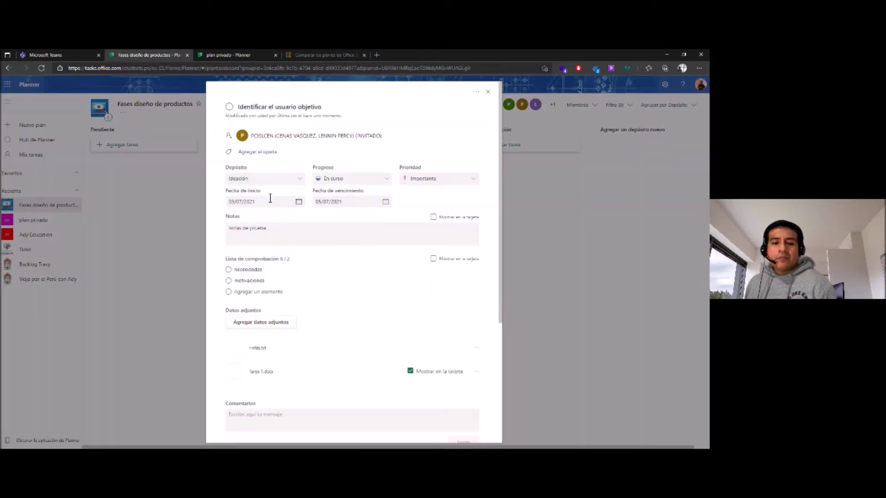
pyautogui.scroll(-3, 332, 333)
pyautogui.click(269, 211)
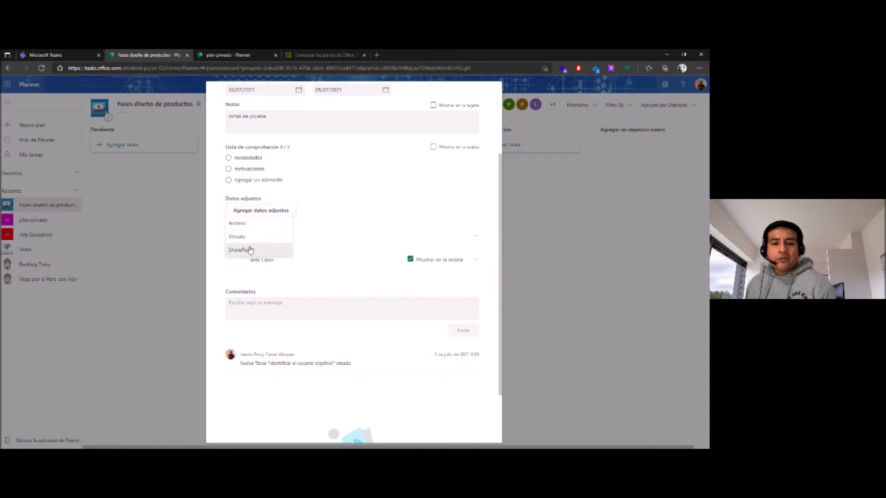
pyautogui.click(237, 224)
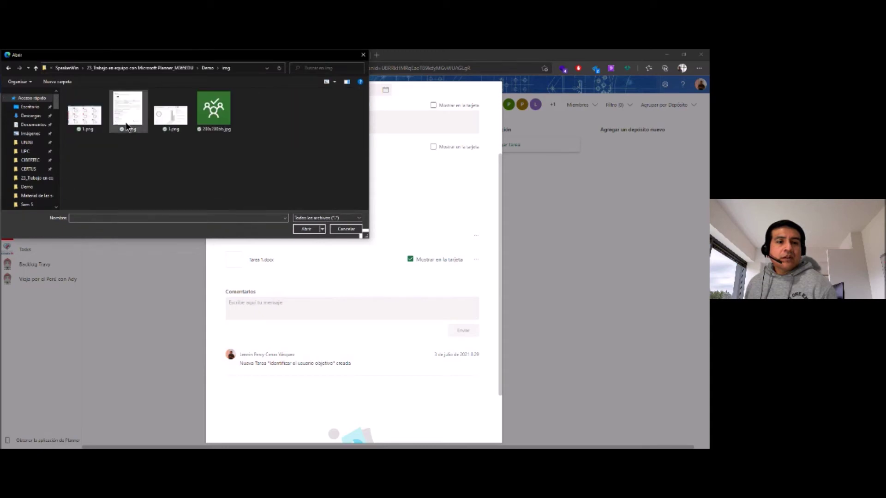
pyautogui.click(213, 113)
pyautogui.click(306, 229)
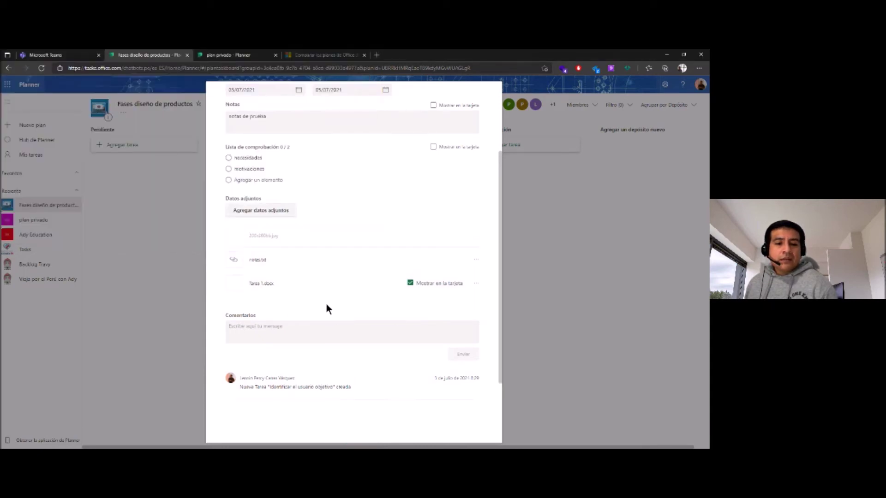
pyautogui.click(410, 236)
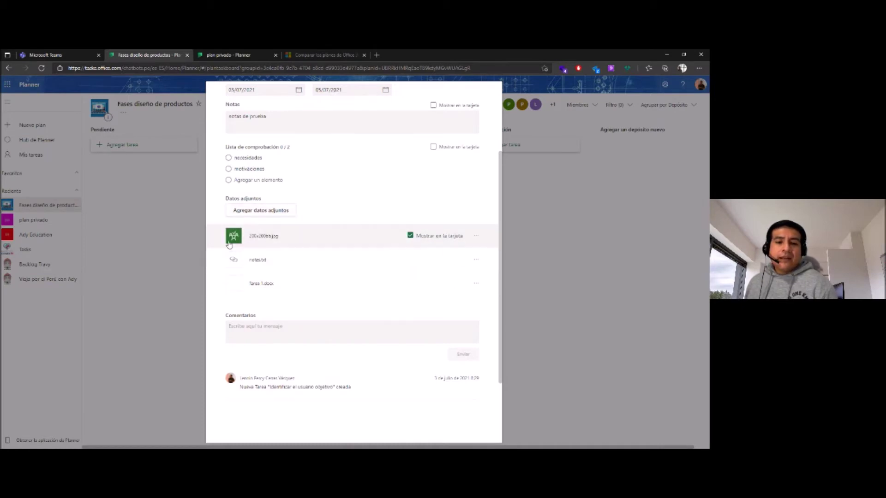
pyautogui.click(593, 293)
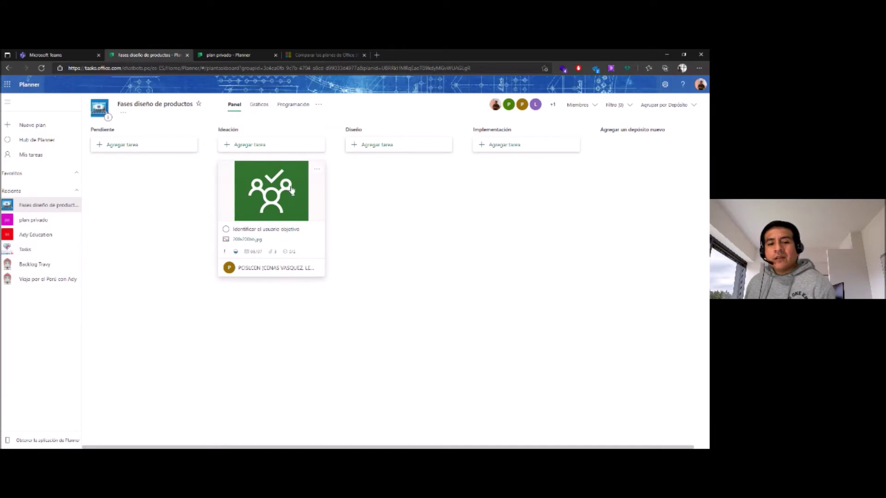
# - Reopen the task "Identificar el usuario objetivo" and review its details, attachments and comments section
pyautogui.click(283, 198)
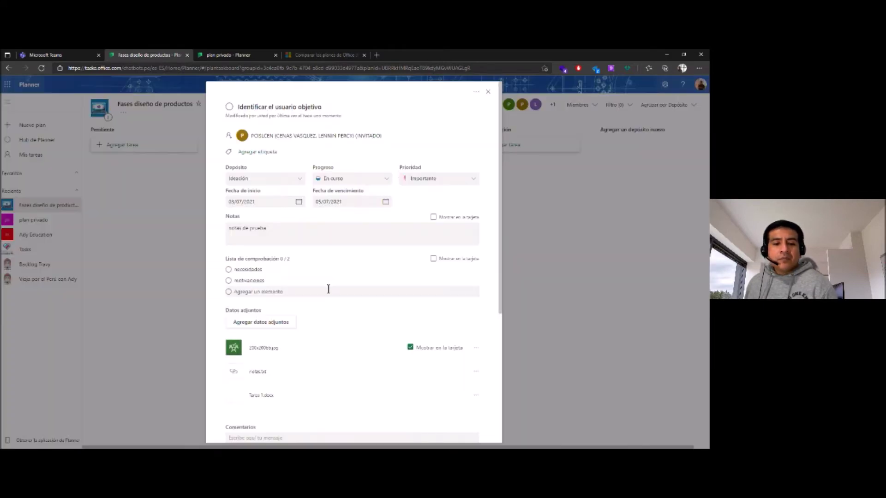
pyautogui.scroll(-4, 314, 291)
pyautogui.click(244, 270)
pyautogui.scroll(-1, 324, 319)
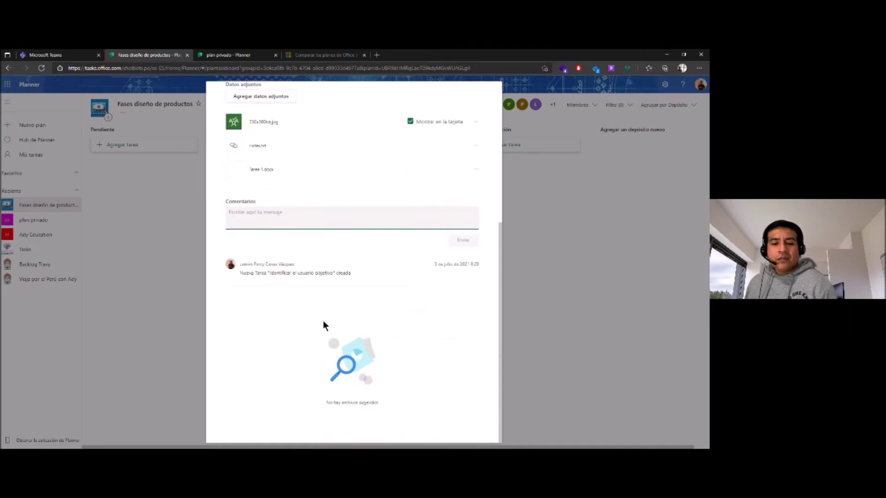
pyautogui.scroll(5, 300, 288)
pyautogui.scroll(1, 291, 291)
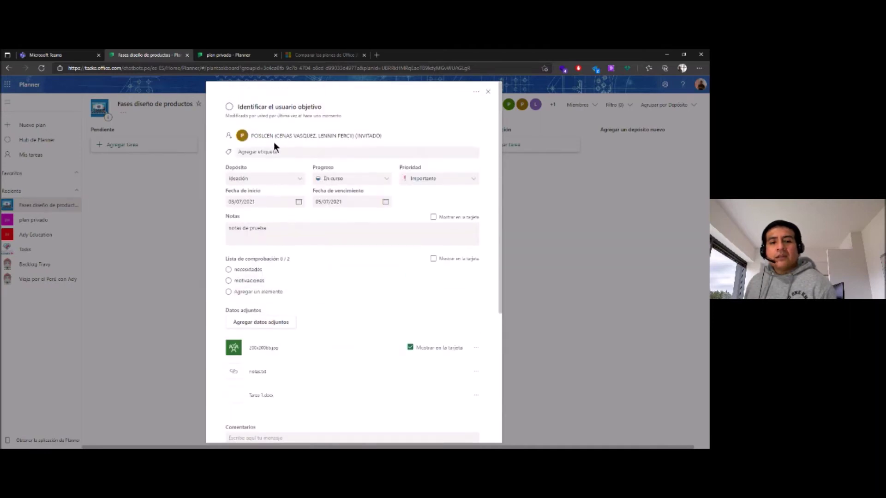
pyautogui.click(259, 107)
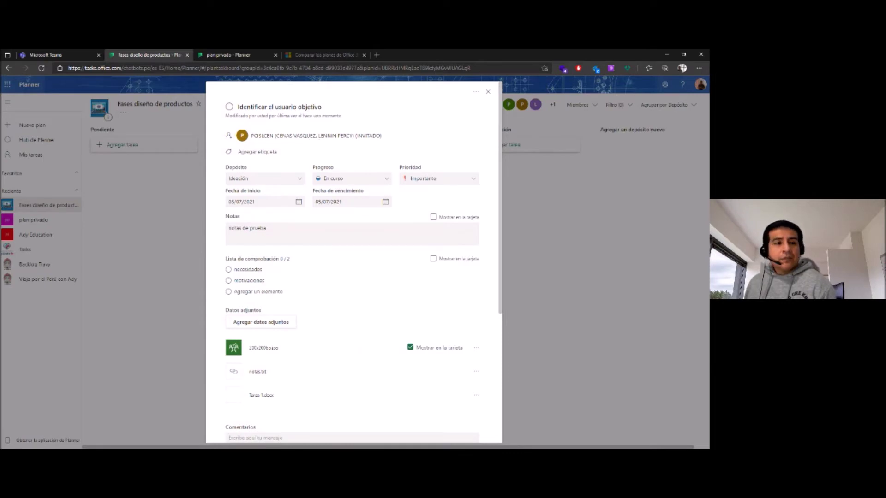
# - Switch to the Mail app, check the inbox of the UPC account, and return to the Planner task
pyautogui.hotkey('alt', 'Tab')
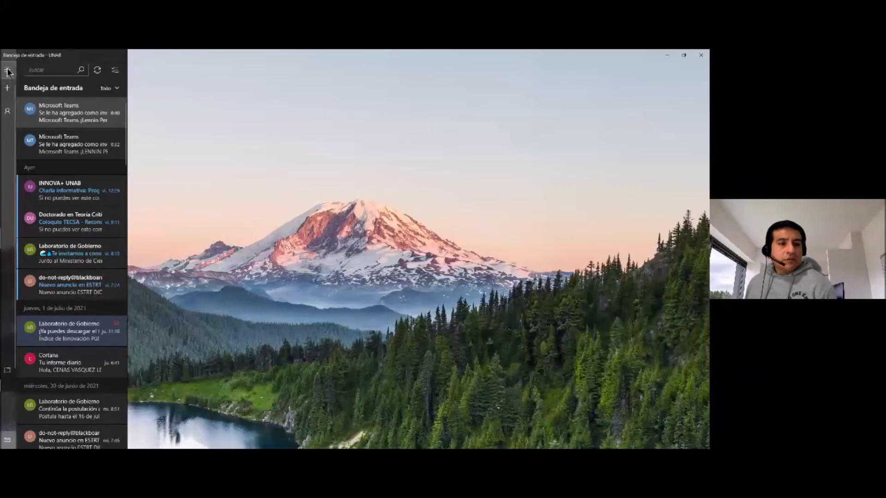
pyautogui.click(8, 72)
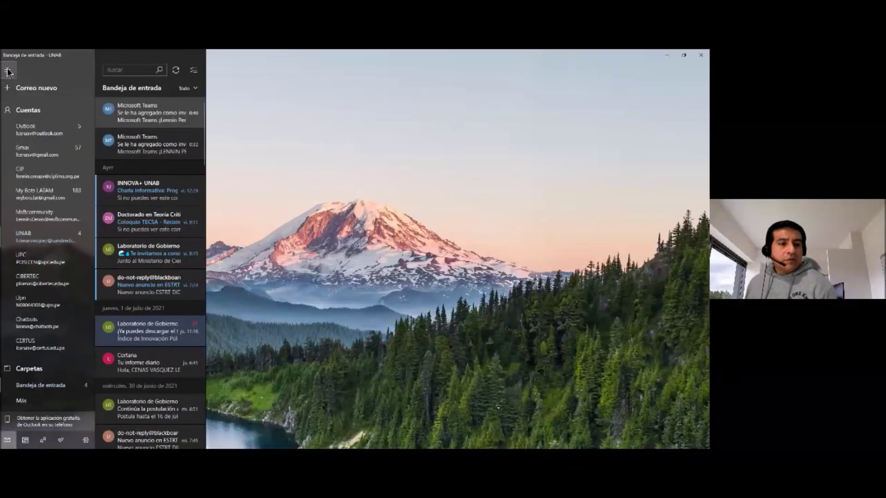
pyautogui.click(56, 261)
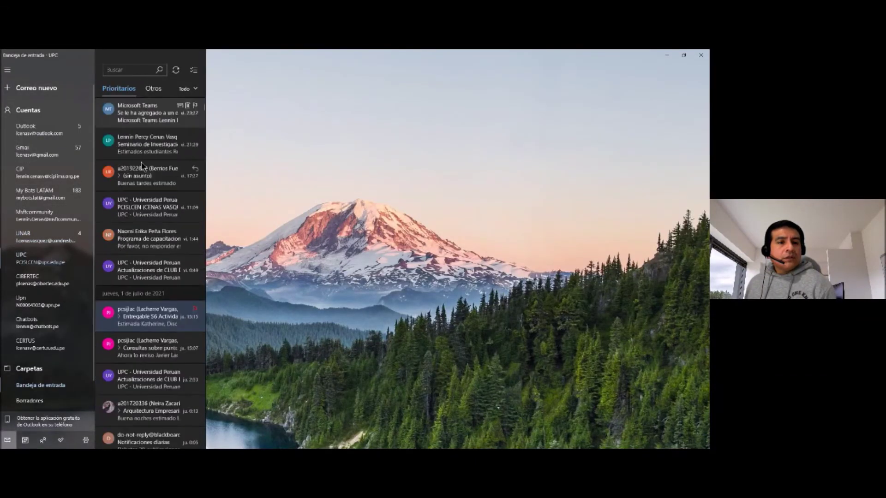
pyautogui.click(7, 71)
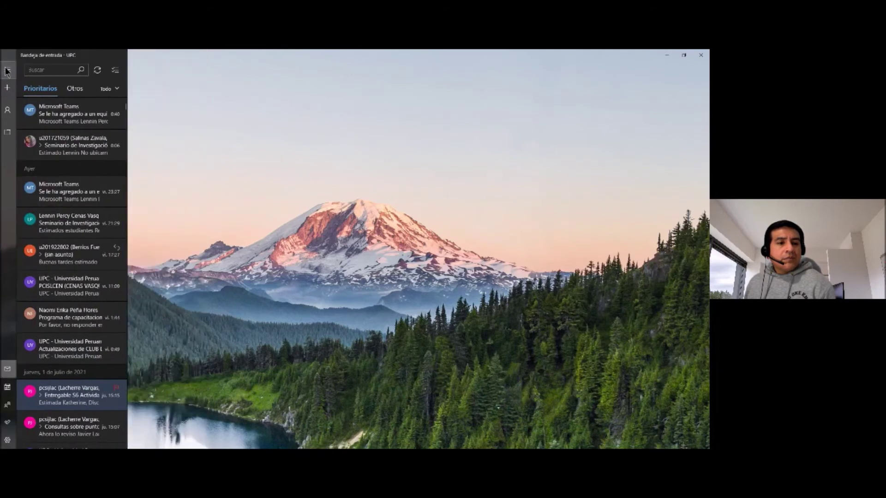
pyautogui.click(667, 56)
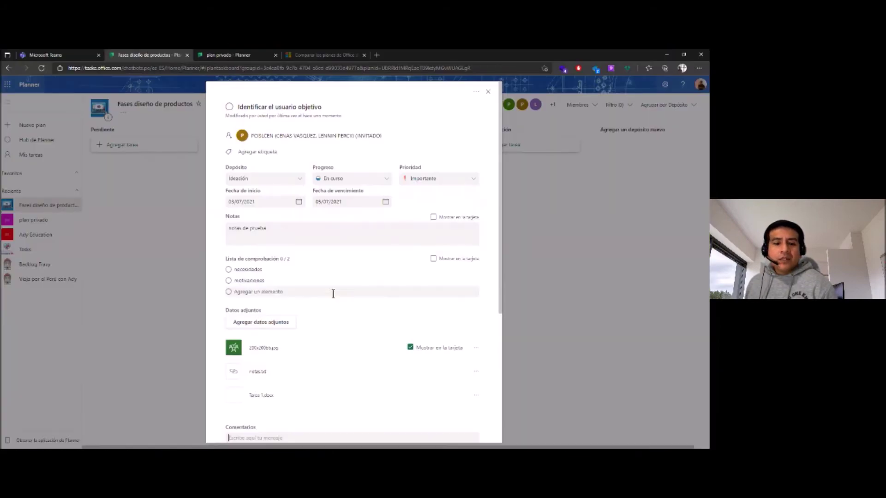
# - Post the comment "hola como estas?" on the task
pyautogui.scroll(-3, 271, 348)
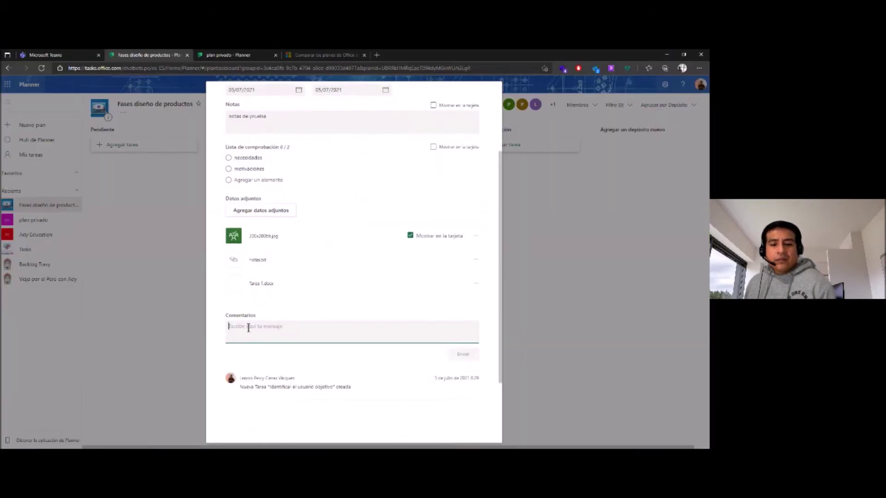
pyautogui.write('H')
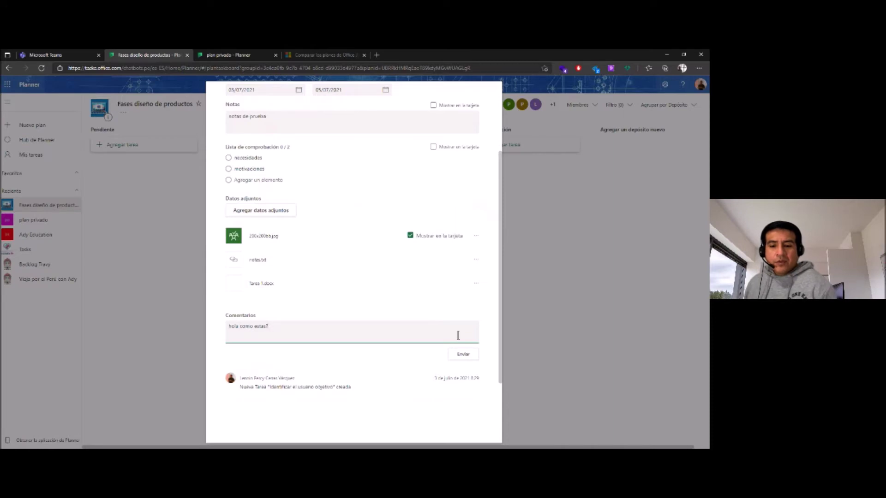
pyautogui.click(462, 353)
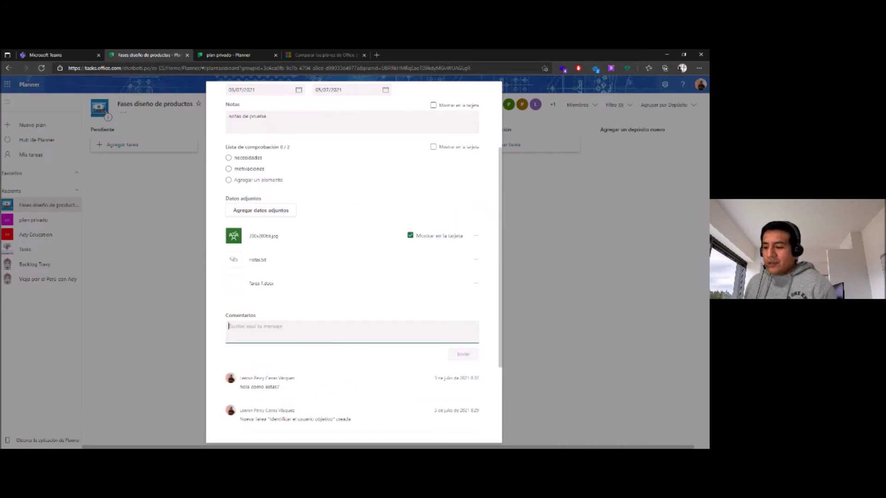
# - Switch to the Mail app, open the Microsoft Teams notification in the UPC inbox, and return to the Planner task
pyautogui.hotkey('alt', 'Tab')
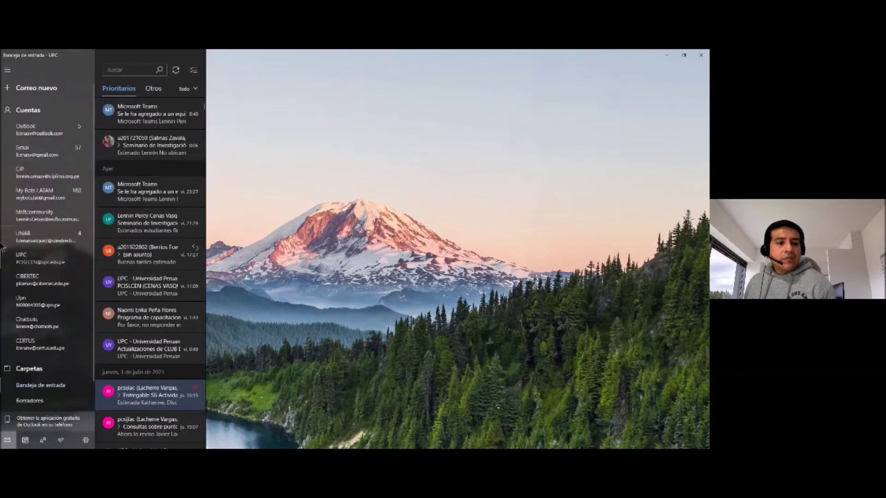
pyautogui.click(9, 72)
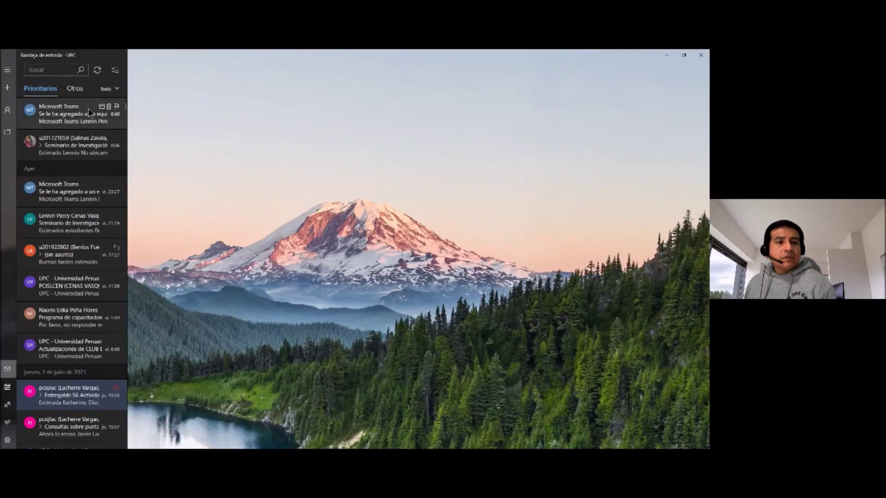
pyautogui.click(91, 115)
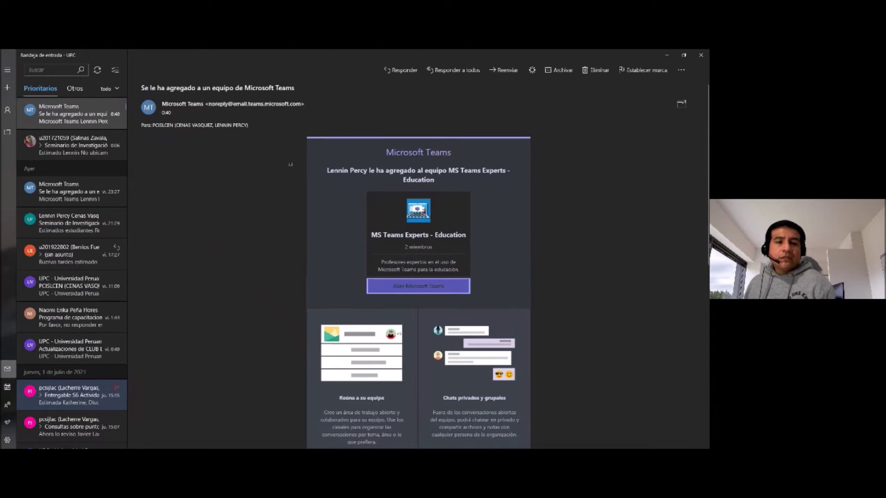
pyautogui.click(11, 70)
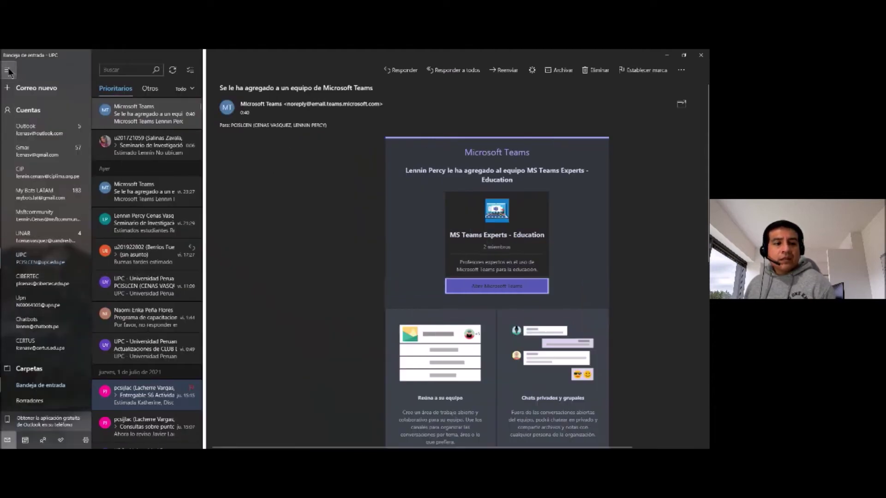
pyautogui.click(10, 71)
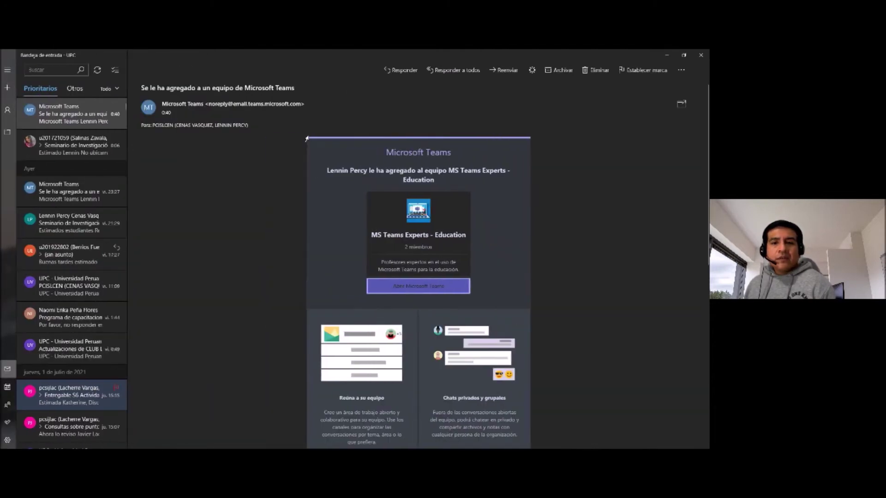
pyautogui.click(664, 58)
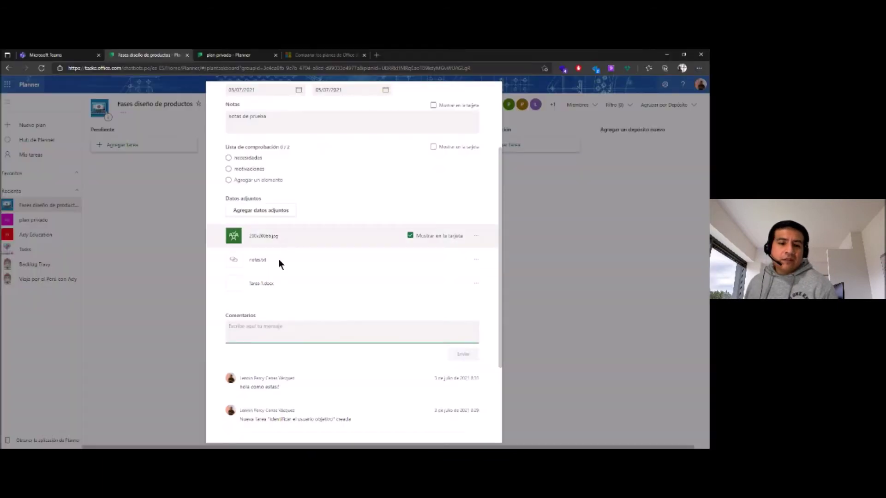
# - Review the attachments, comments and general details of the task "Identificar el usuario objetivo" and close it
pyautogui.scroll(3, 332, 194)
pyautogui.scroll(-5, 325, 208)
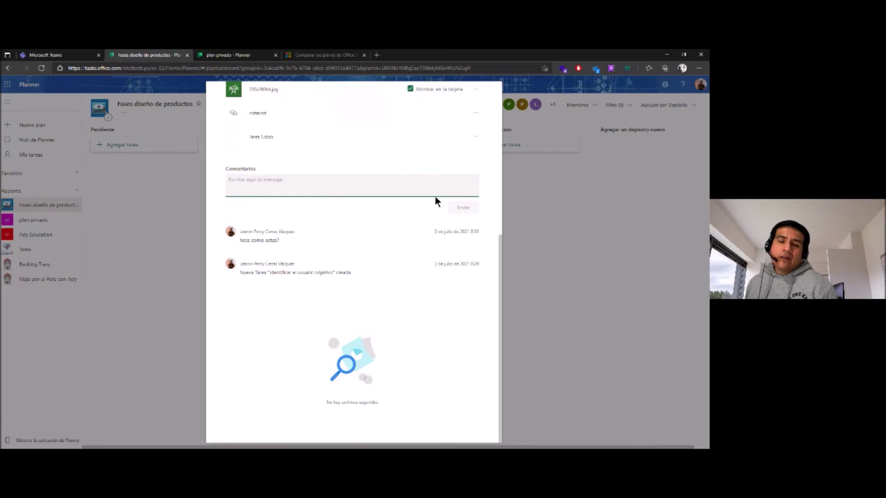
pyautogui.scroll(3, 357, 201)
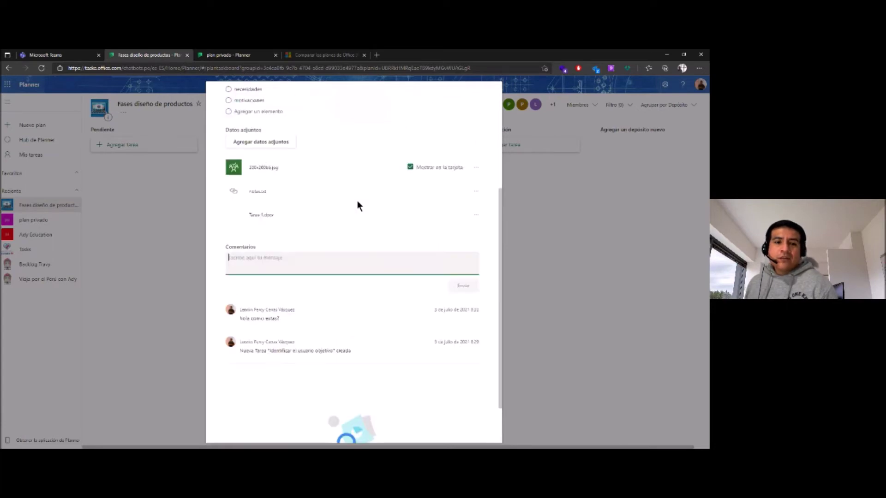
pyautogui.scroll(-3, 371, 199)
pyautogui.scroll(6, 355, 242)
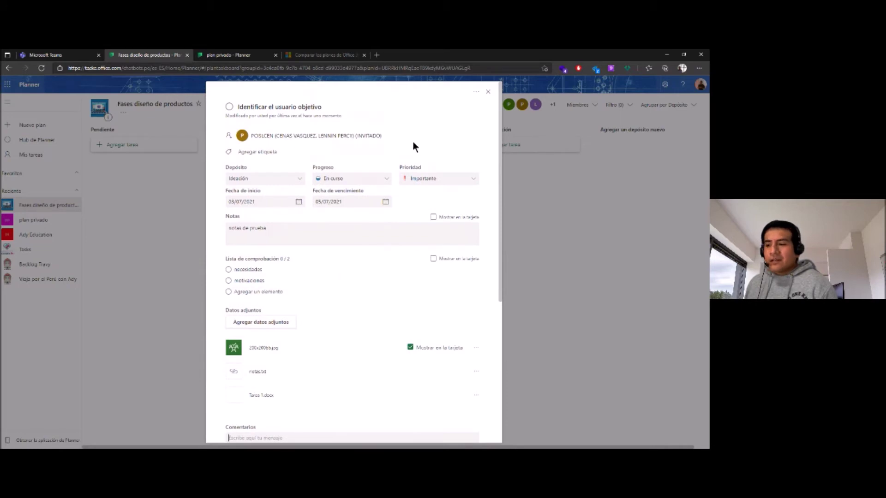
pyautogui.click(489, 94)
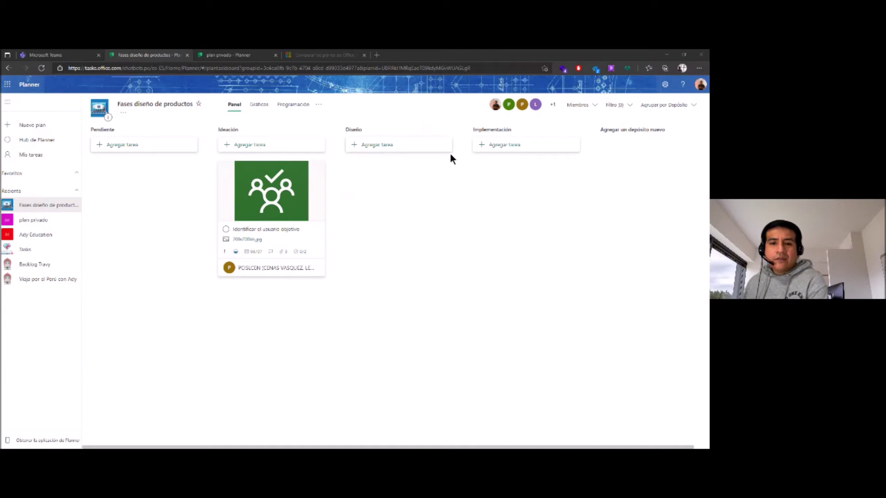
# - Add the task "Elaborar el prototipo" to the Diseño bucket
pyautogui.click(375, 144)
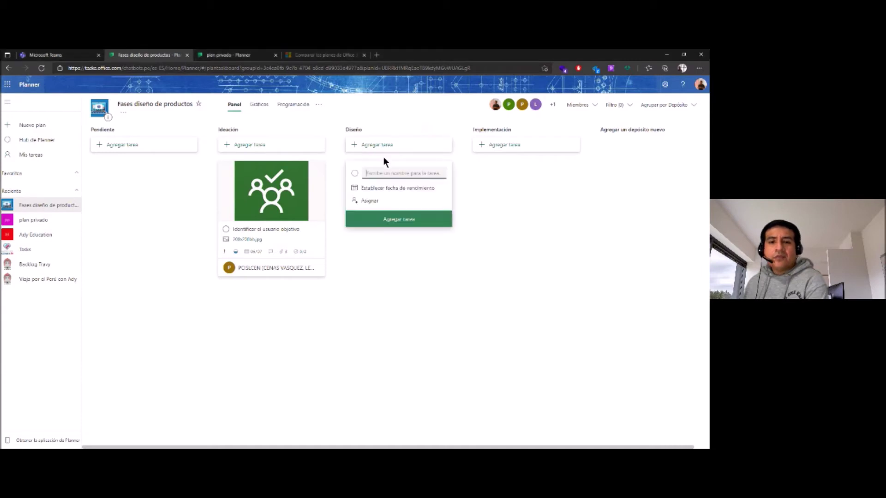
pyautogui.click(406, 222)
pyautogui.click(376, 202)
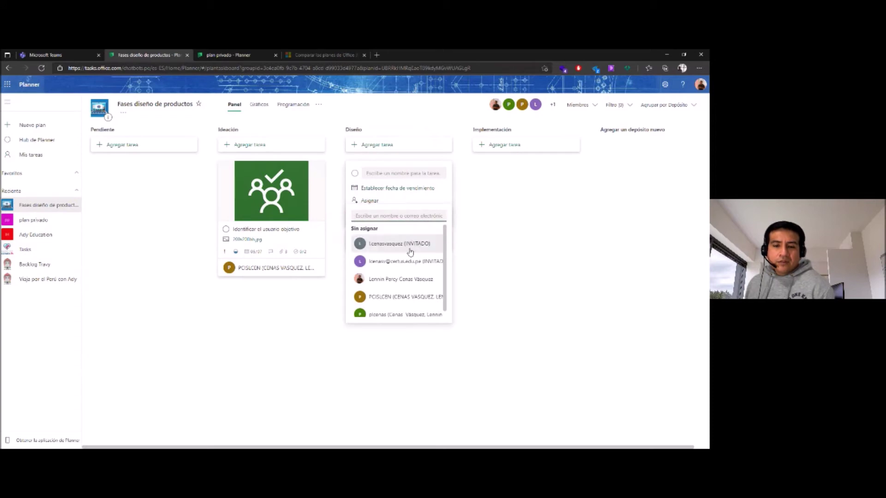
pyautogui.click(406, 243)
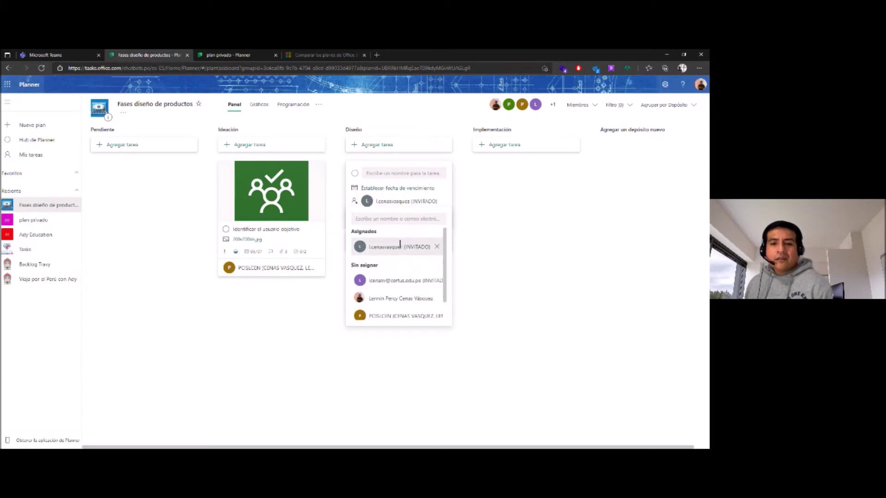
pyautogui.click(545, 235)
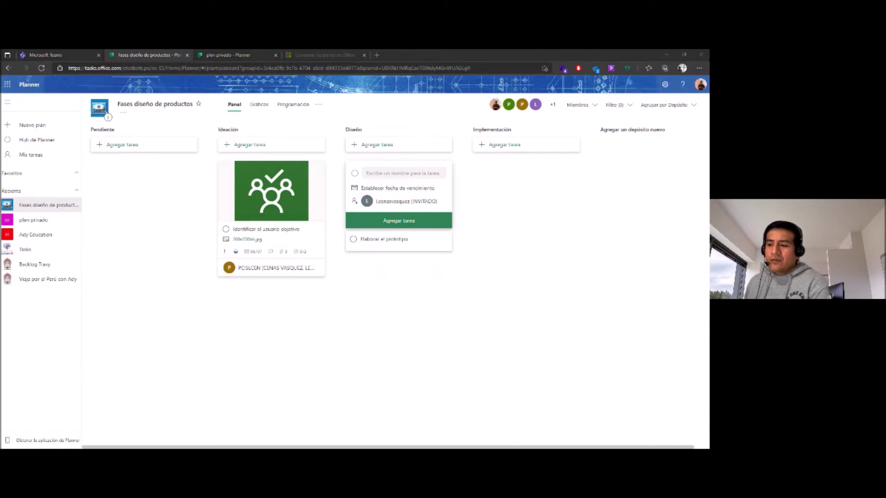
pyautogui.click(373, 160)
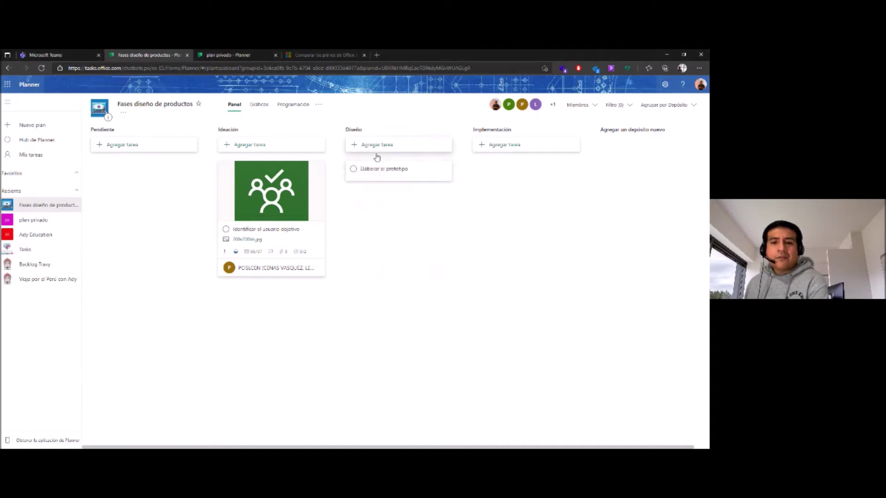
pyautogui.click(375, 170)
pyautogui.click(488, 93)
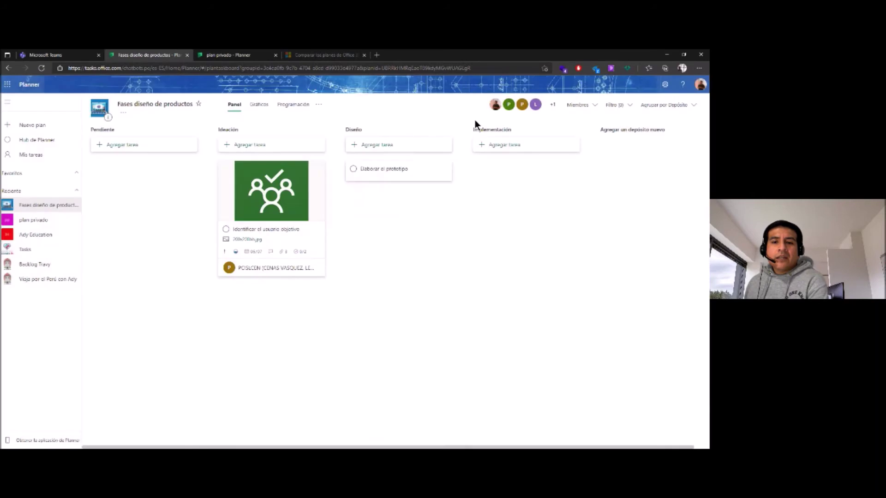
# - Try to create the task "Validar el prototipo" in the Diseño bucket with two assigned members
pyautogui.click(415, 144)
pyautogui.write('Validar el prototipo')
pyautogui.click(379, 201)
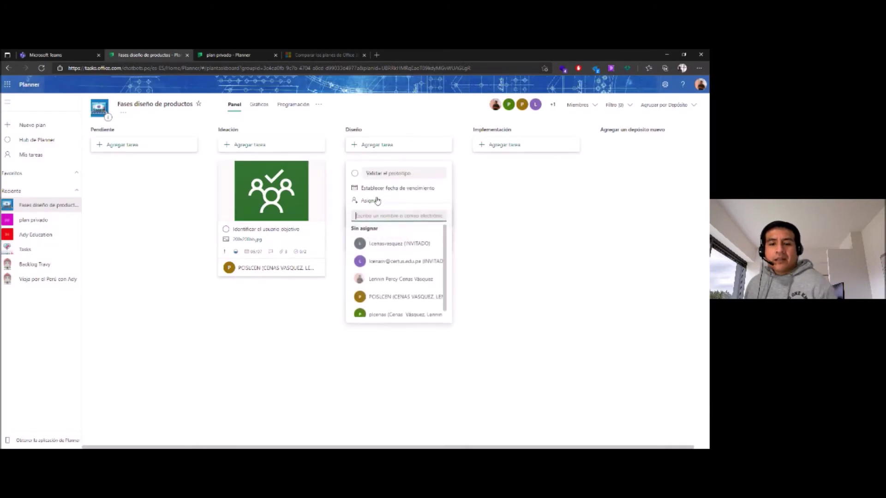
pyautogui.click(408, 309)
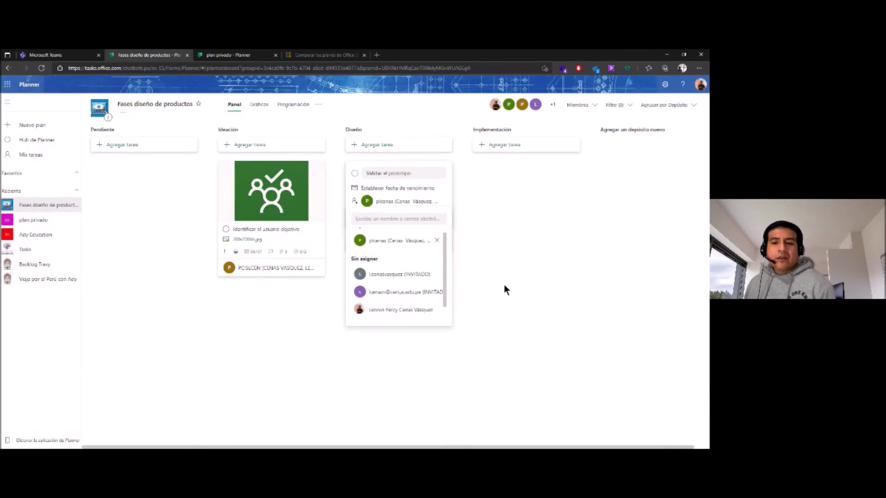
pyautogui.click(542, 296)
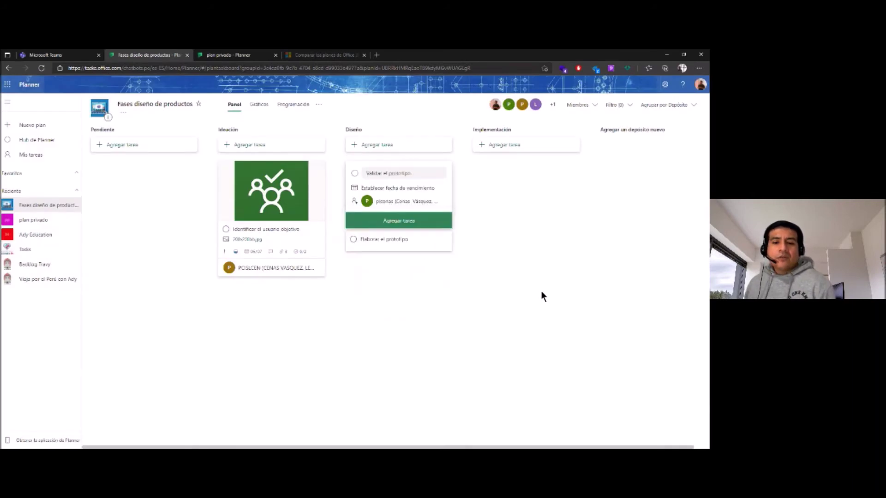
pyautogui.click(355, 203)
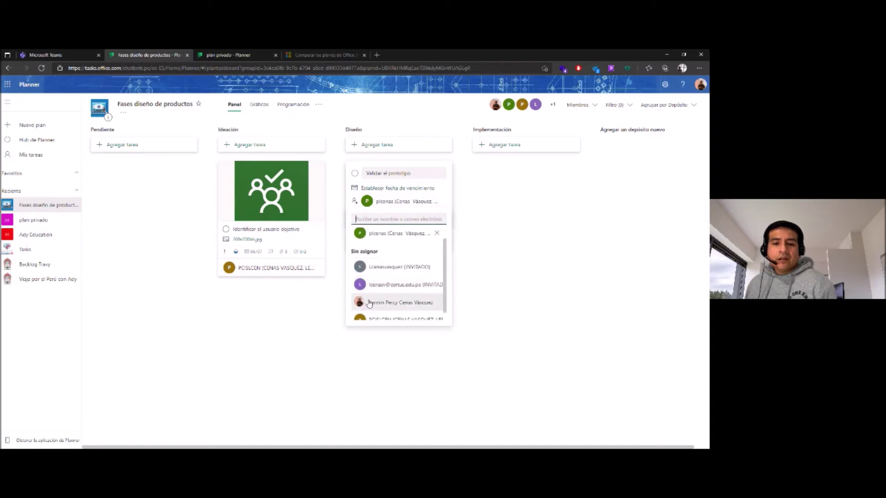
pyautogui.click(389, 304)
pyautogui.click(516, 249)
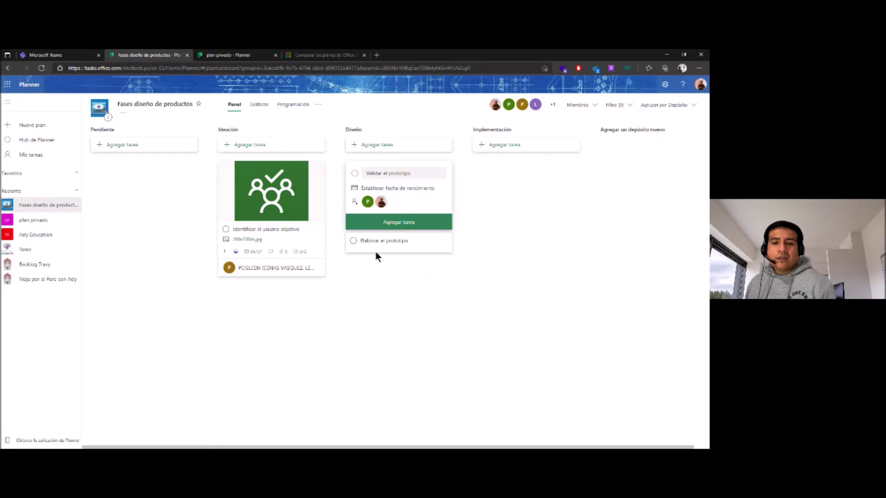
# - Assign the certus.edu.pe guest member to the task "Elaborar el prototipo" and close its details
pyautogui.click(389, 245)
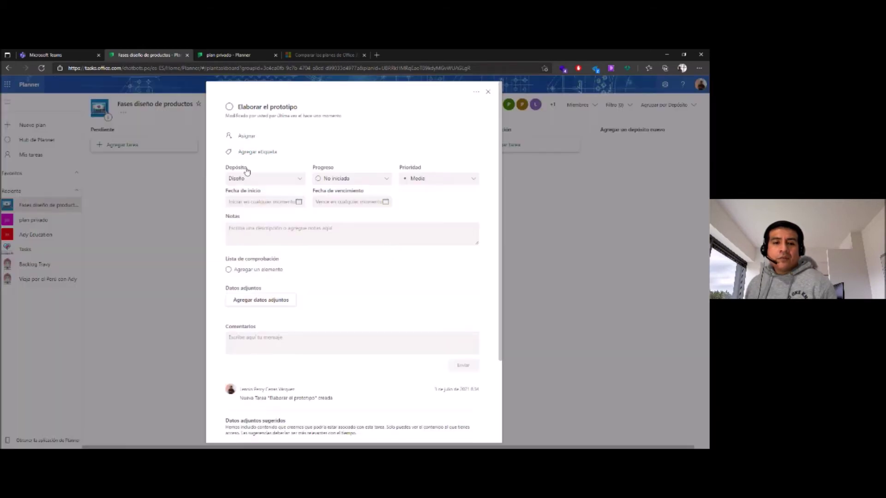
pyautogui.click(246, 137)
pyautogui.scroll(-1, 279, 244)
pyautogui.click(288, 192)
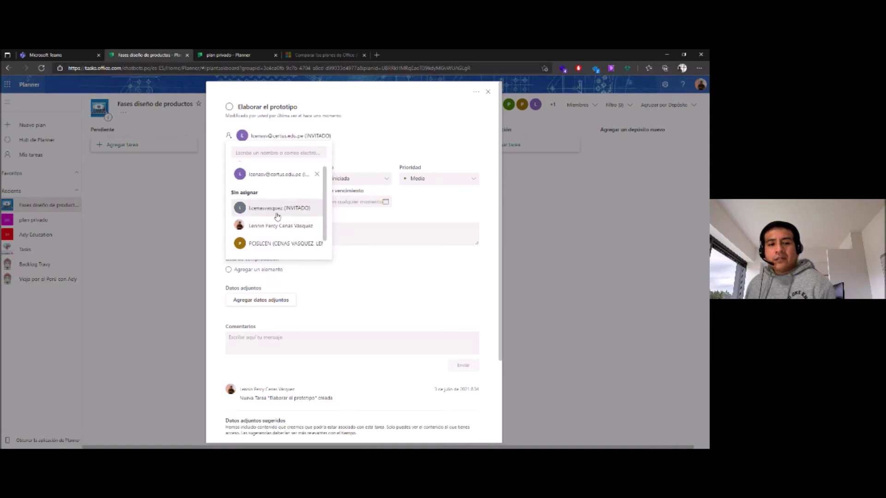
pyautogui.click(566, 287)
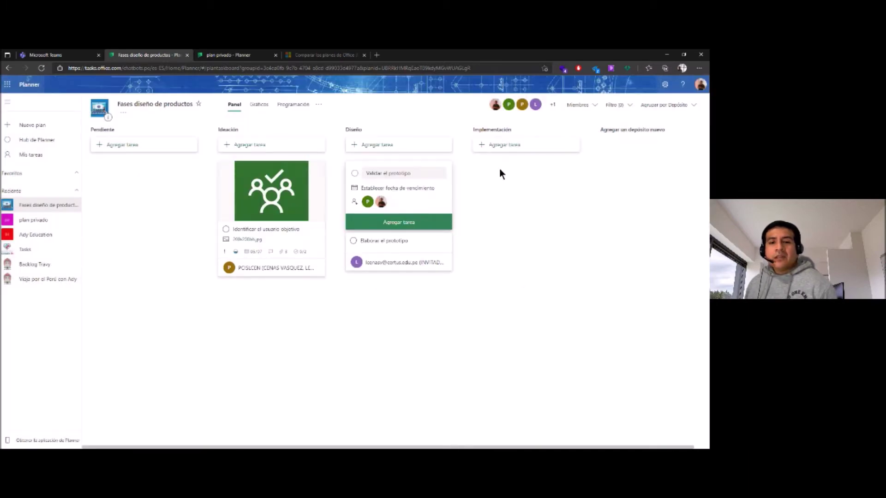
# - Add the task "Codificar el prototipo" to the Implementación bucket
pyautogui.click(508, 144)
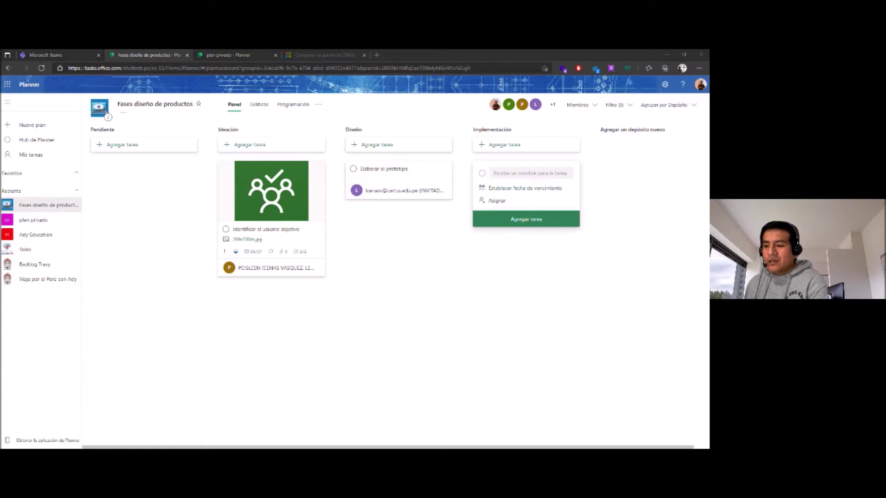
pyautogui.click(506, 172)
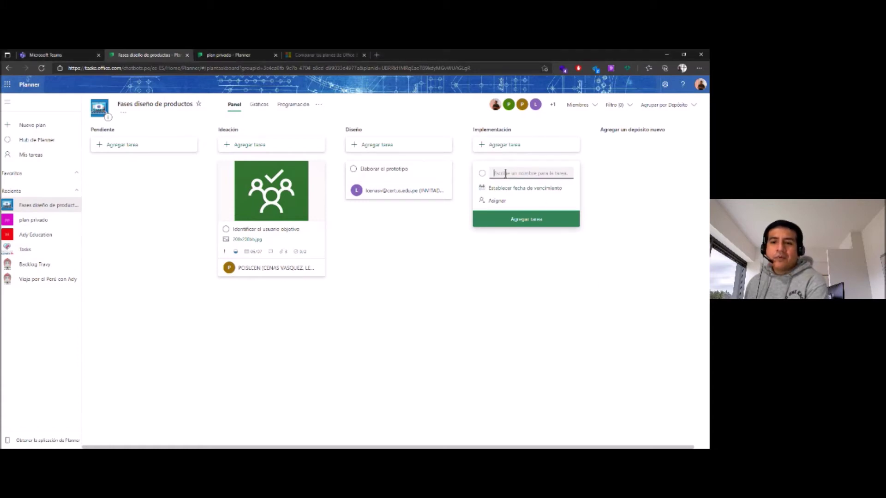
pyautogui.write('Codificar el prototipo')
pyautogui.click(537, 219)
pyautogui.click(579, 299)
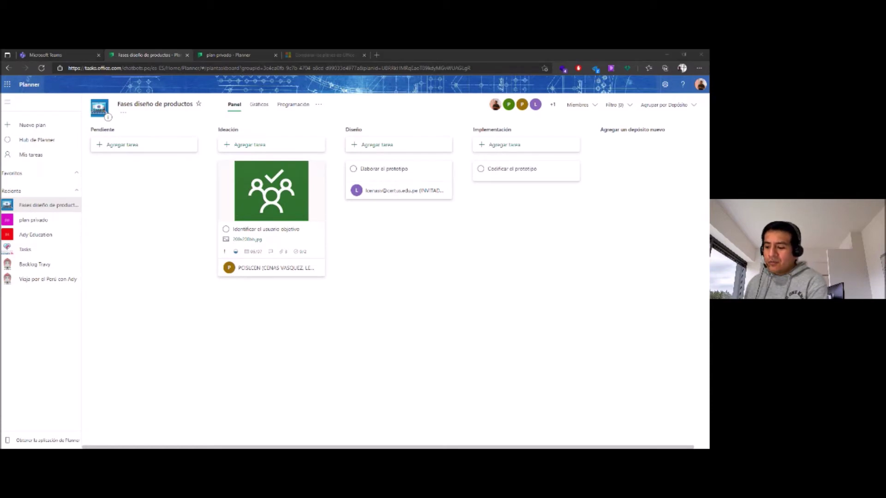
# - Add the task "Probar el prototipo" to the Implementación bucket
pyautogui.click(496, 145)
pyautogui.write('Probar el prototipo')
pyautogui.click(543, 219)
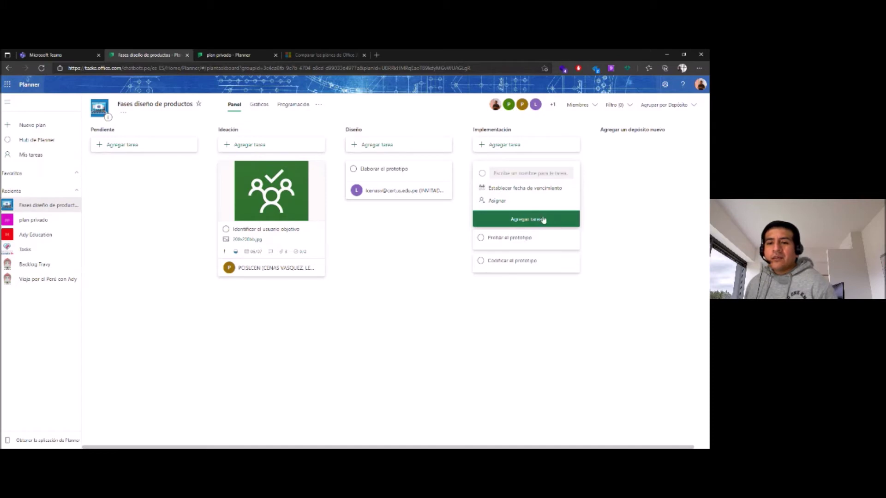
pyautogui.click(501, 251)
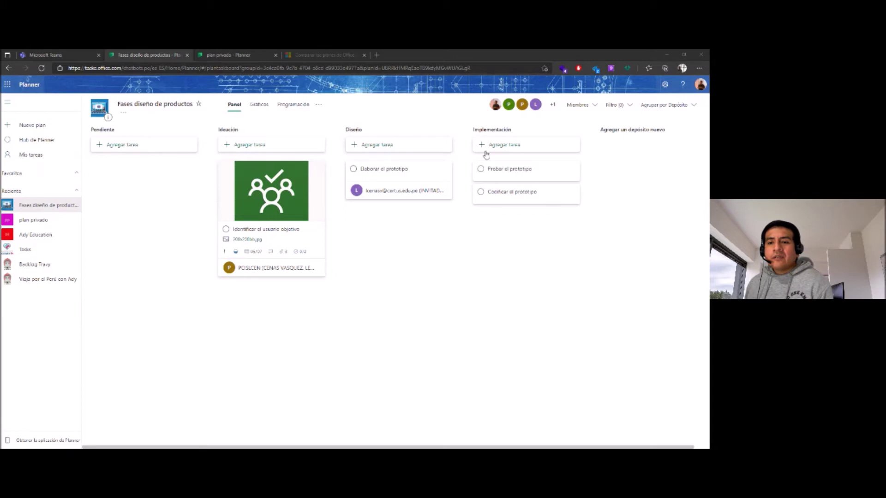
# - Open the task "Probar el prototipo" and assign it to the first guest in the member list
pyautogui.click(515, 174)
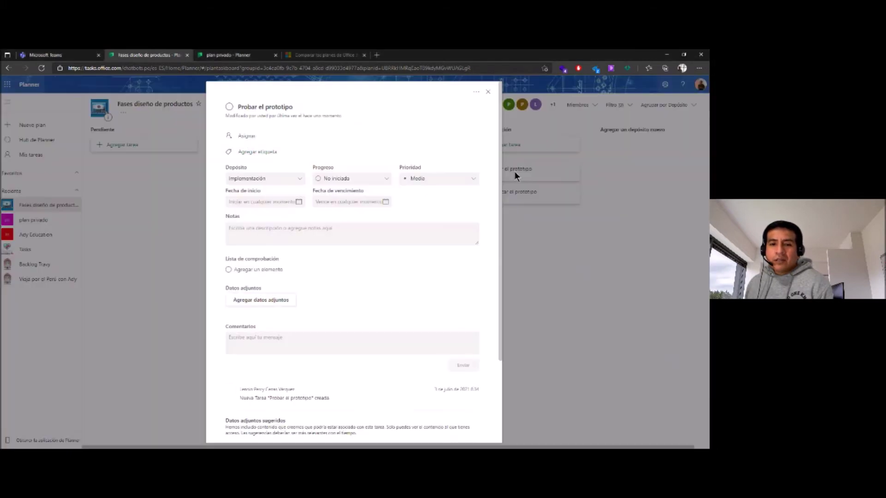
pyautogui.click(248, 136)
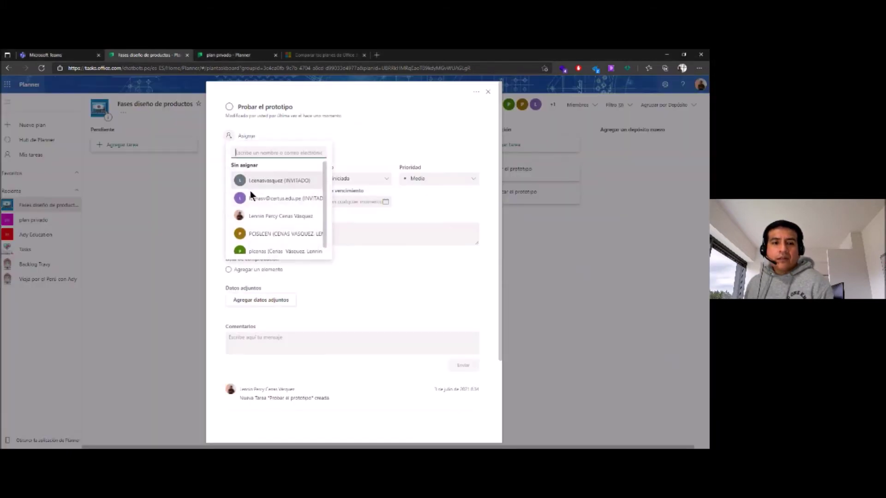
pyautogui.click(285, 182)
pyautogui.click(368, 156)
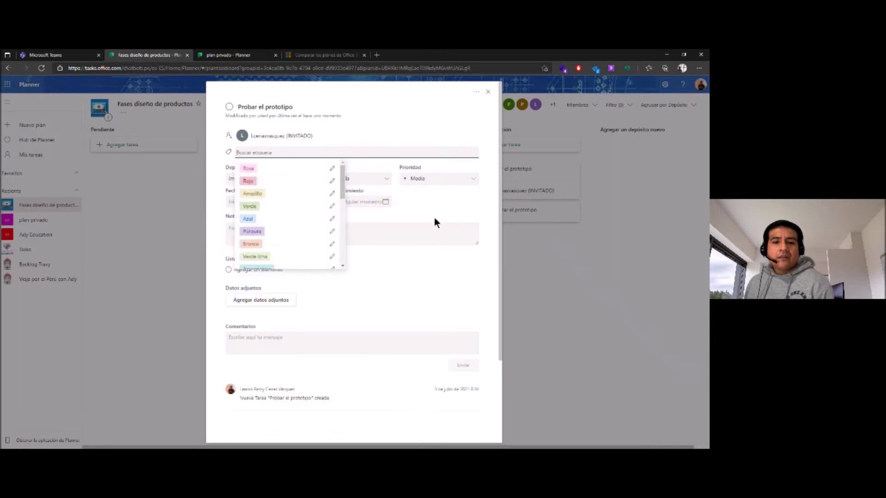
pyautogui.click(482, 183)
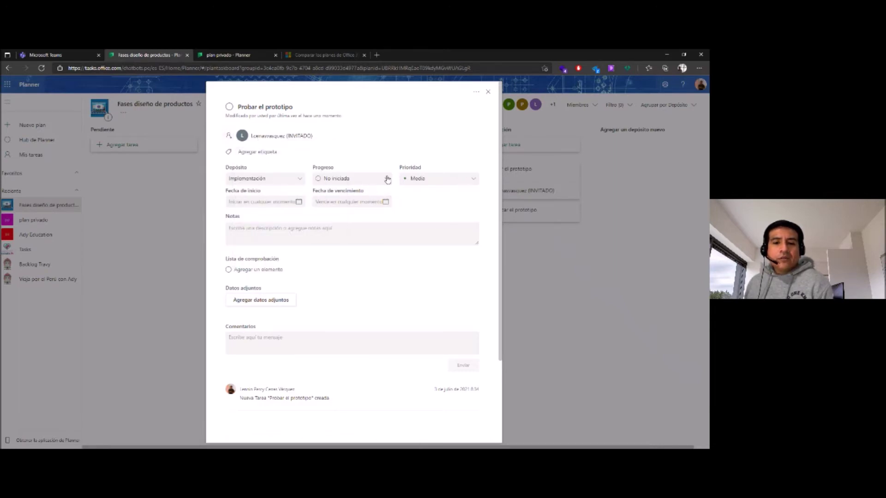
# - Set the start date of "Probar el prototipo" to 28/06/2021 and its due date to 02/07/2021
pyautogui.click(298, 202)
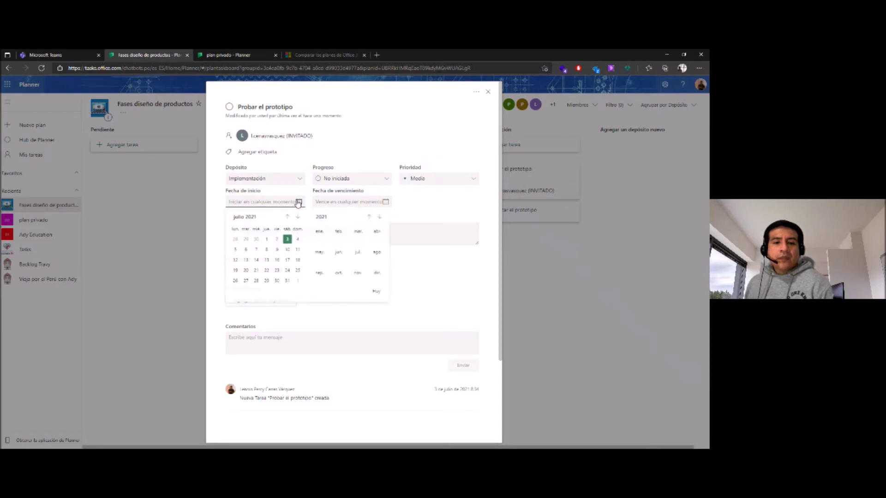
pyautogui.click(236, 240)
pyautogui.click(386, 202)
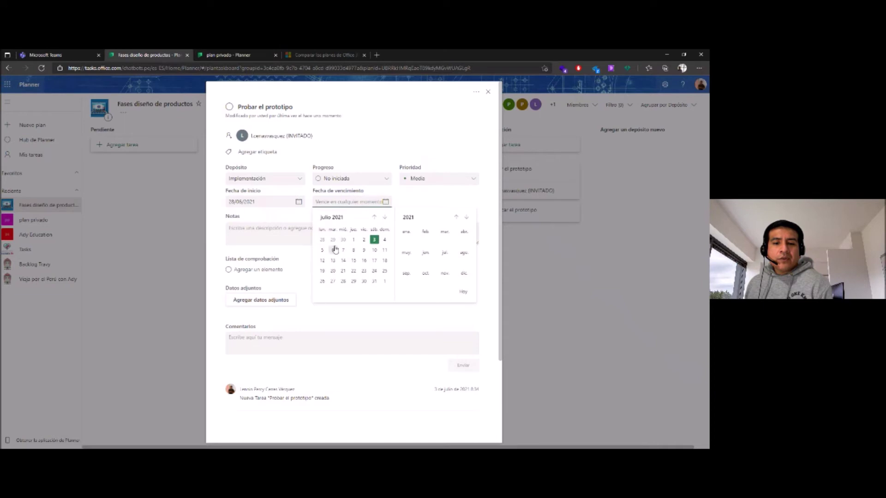
pyautogui.click(361, 240)
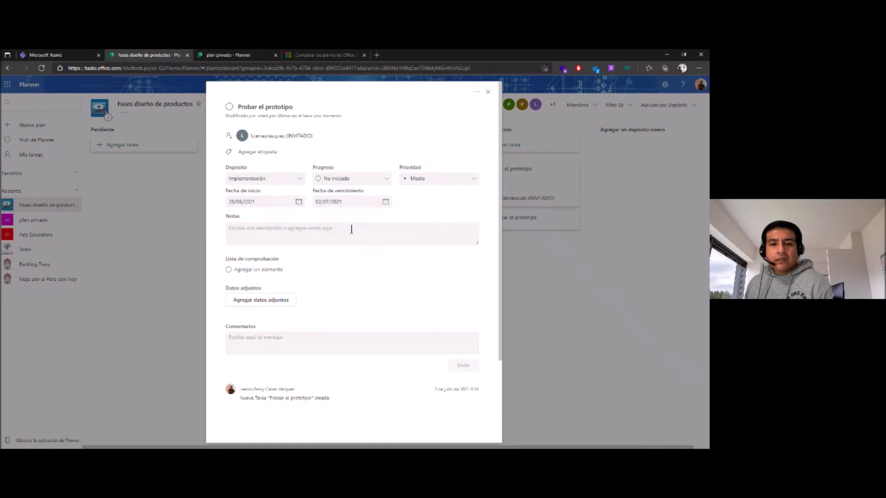
# - Set the progress of "Probar el prototipo" to En curso and its priority to Urgente, and close its details
pyautogui.click(387, 179)
pyautogui.click(342, 206)
pyautogui.click(445, 184)
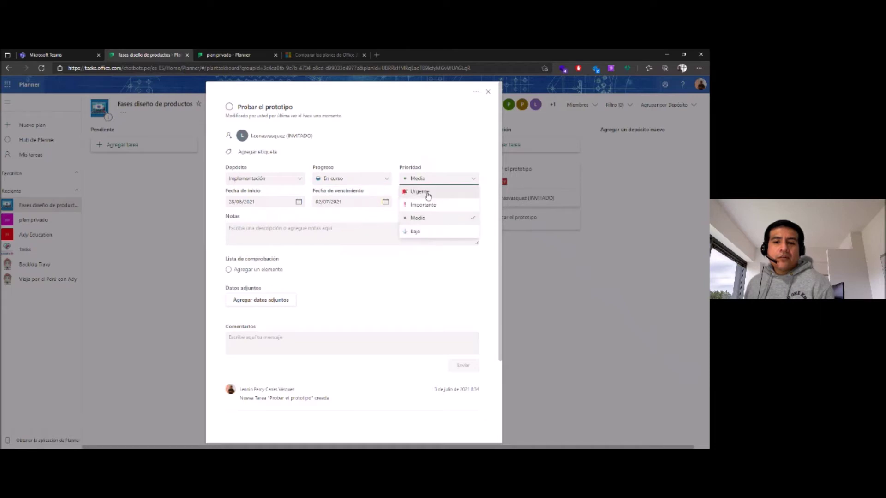
pyautogui.click(427, 192)
pyautogui.click(569, 318)
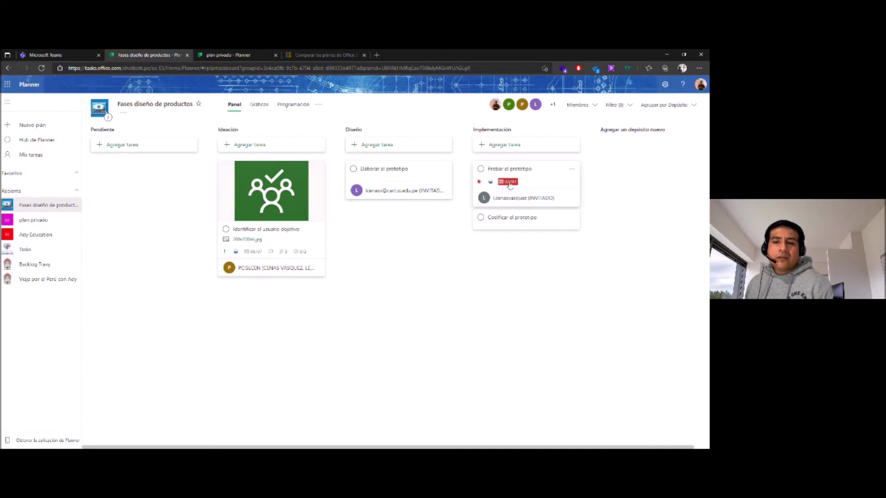
# - Set the priority of the task "Codificar el prototipo" to Importante and close its details
pyautogui.click(515, 218)
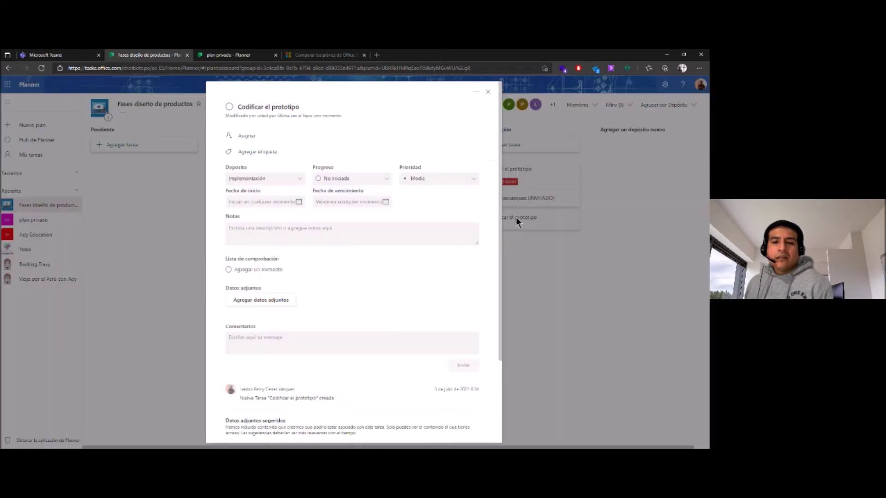
pyautogui.click(259, 181)
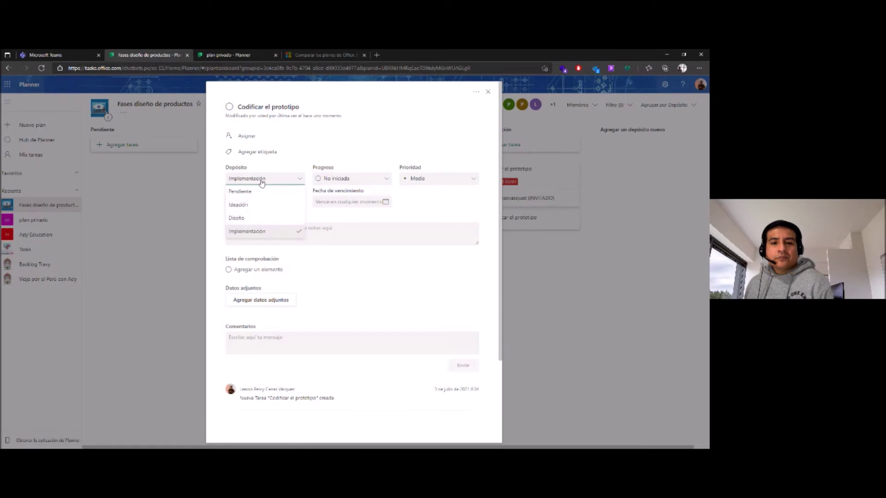
pyautogui.click(362, 183)
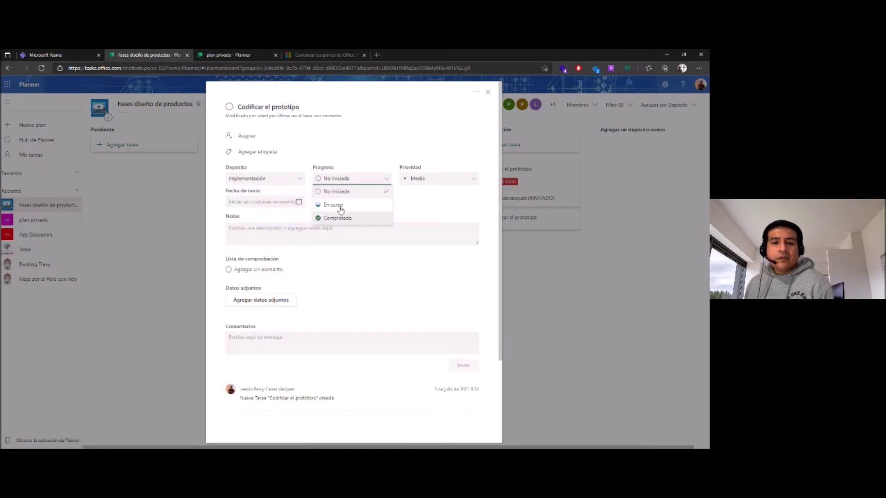
pyautogui.click(457, 181)
pyautogui.click(420, 205)
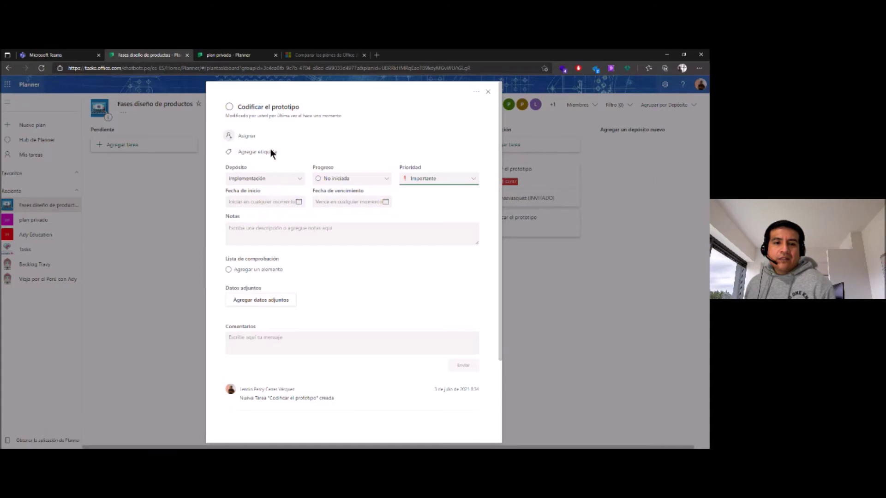
pyautogui.scroll(-3, 294, 195)
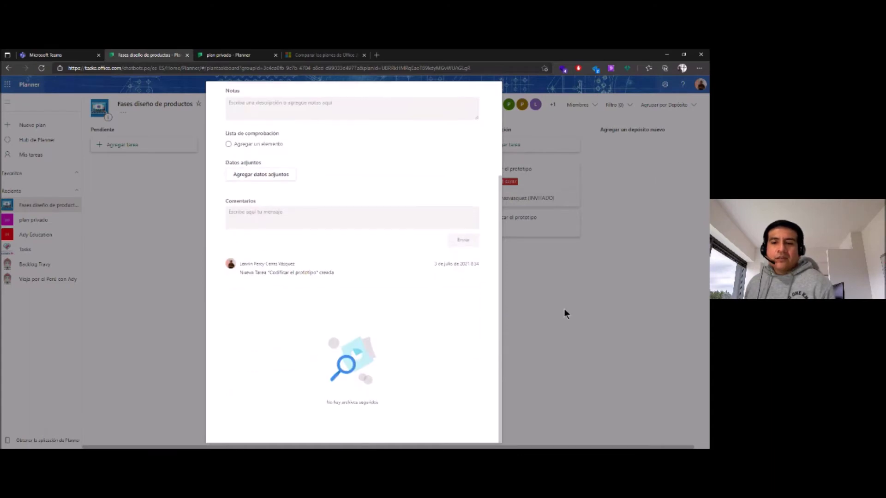
pyautogui.click(563, 308)
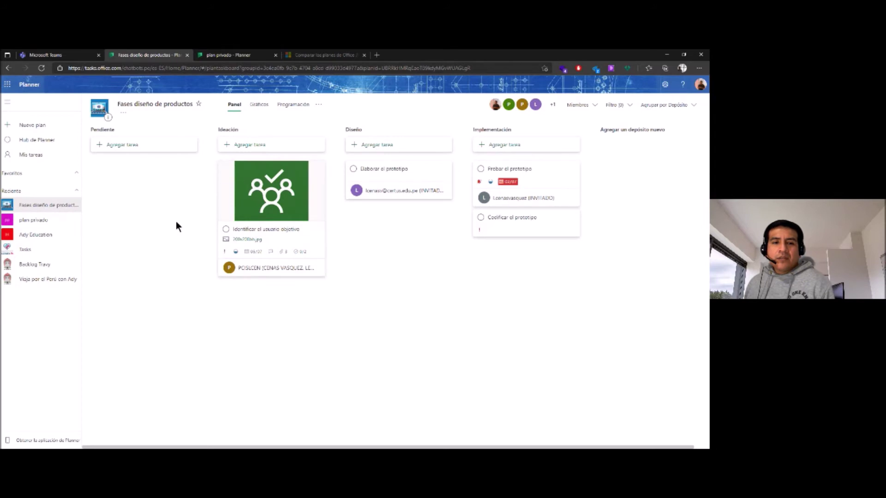
# - Insert a smiling face emoji at the start of the title of the task "Identificar el usuario objetivo" and close its details
pyautogui.click(271, 199)
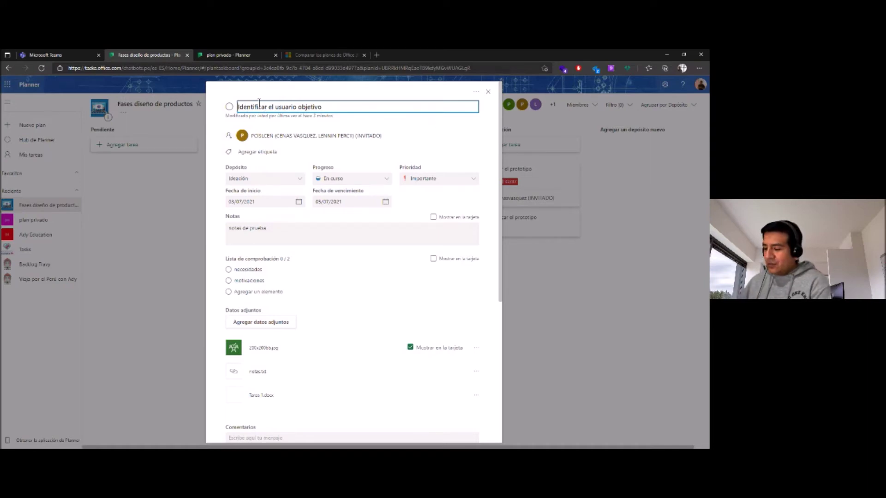
pyautogui.press('super+period')
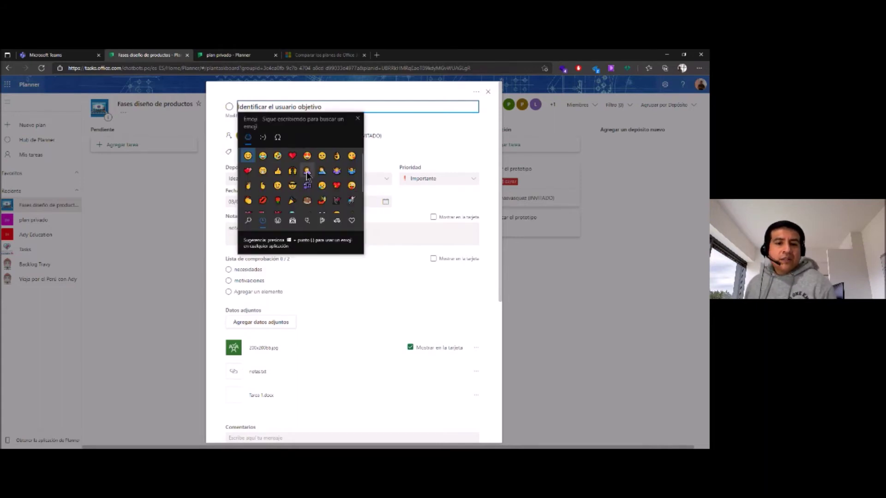
pyautogui.scroll(-1, 302, 182)
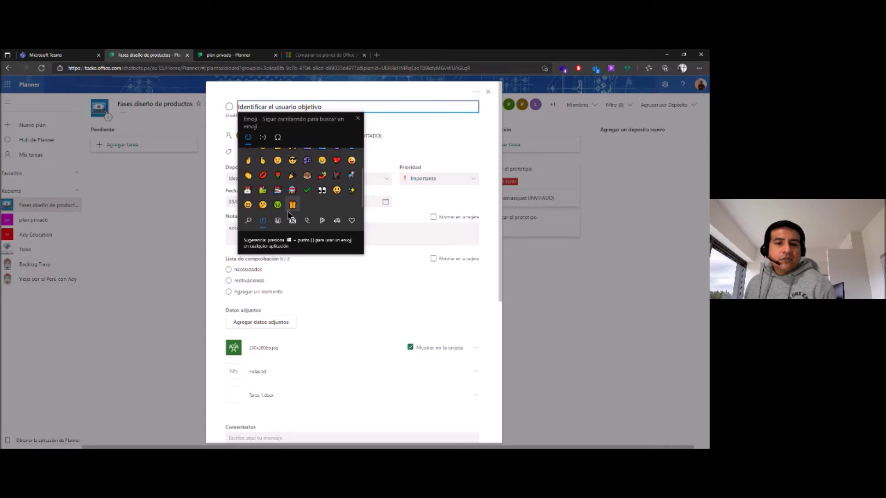
pyautogui.click(337, 189)
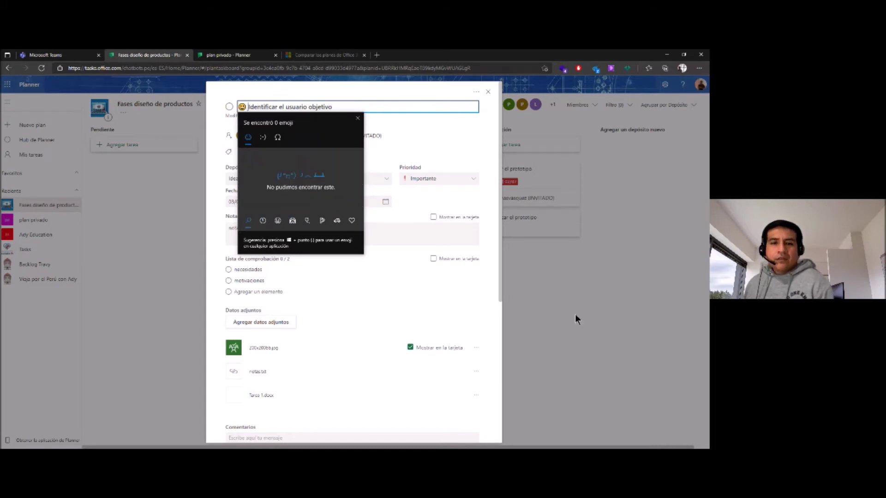
pyautogui.press('Escape')
pyautogui.click(549, 335)
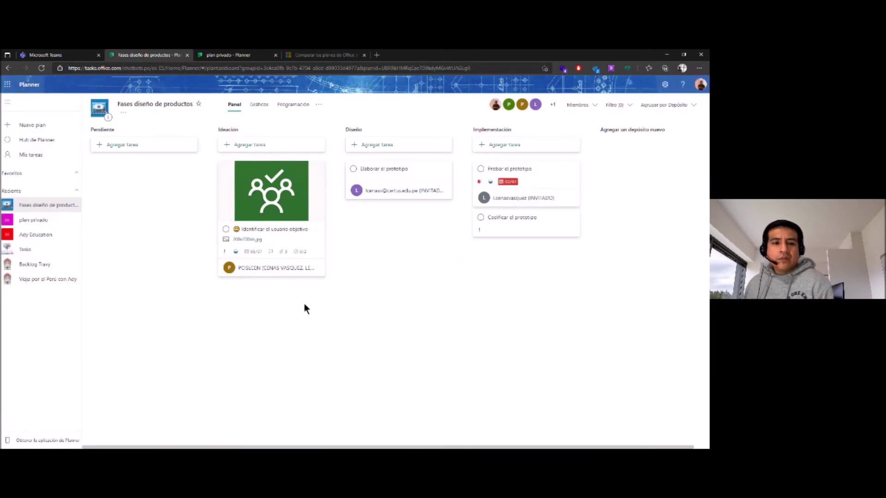
# - Insert a person emoji at the start of the title of the task "Elaborar el prototipo" and close its details
pyautogui.click(388, 174)
pyautogui.click(237, 108)
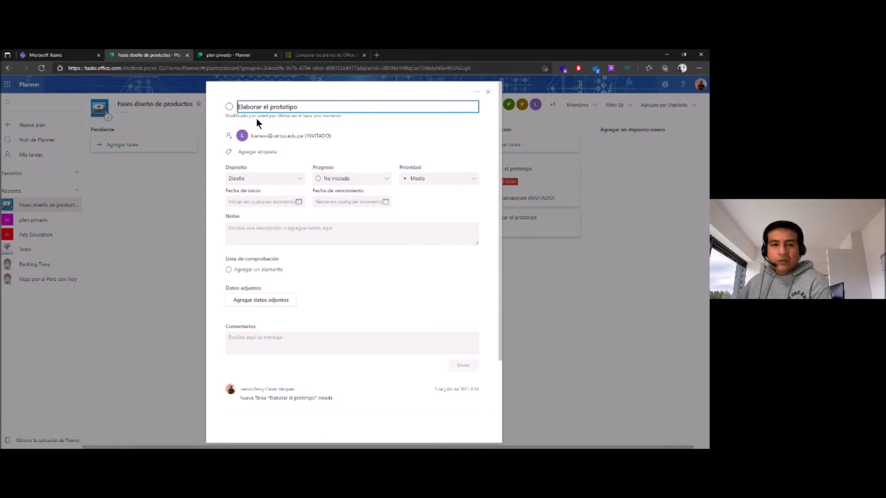
pyautogui.press('super+period')
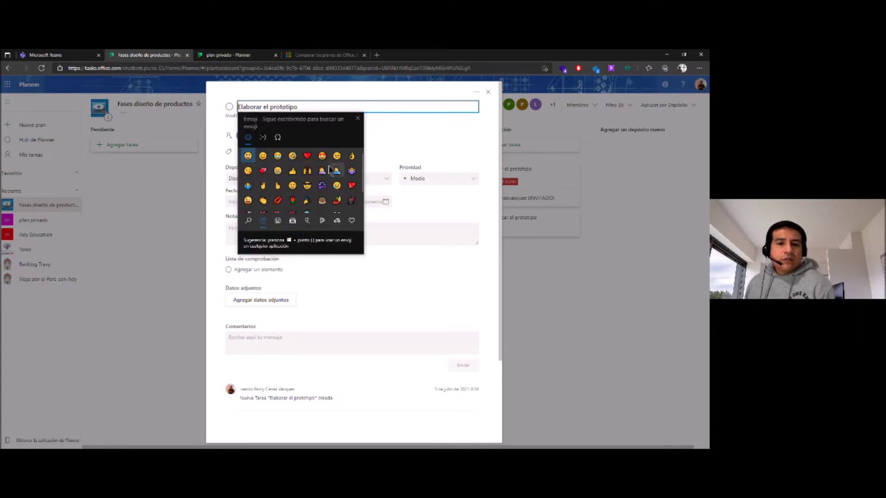
pyautogui.click(351, 171)
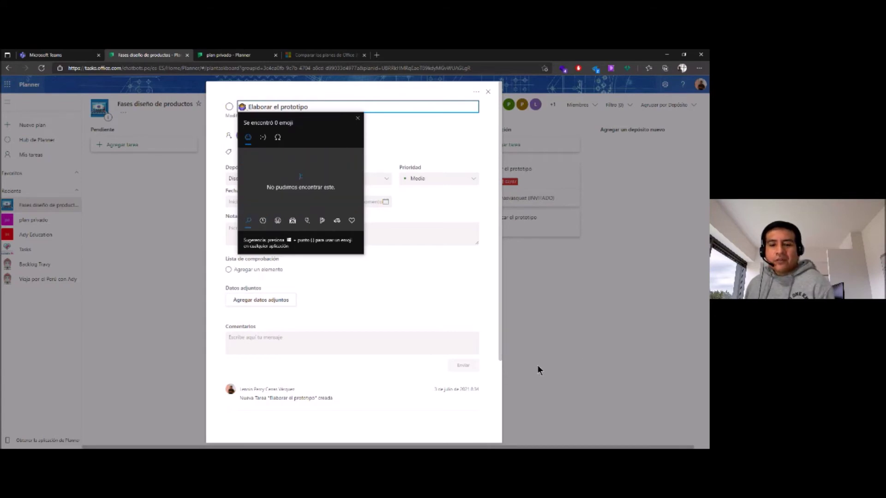
pyautogui.press('Escape')
pyautogui.click(583, 350)
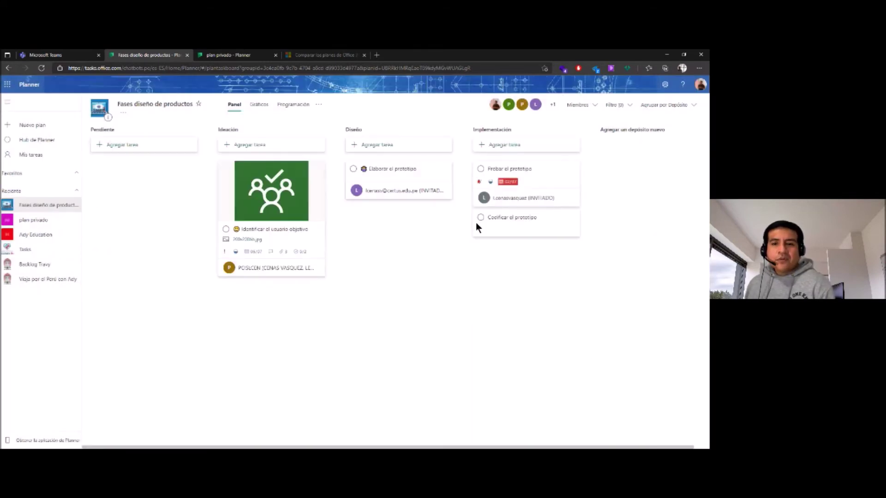
pyautogui.click(531, 174)
pyautogui.click(237, 108)
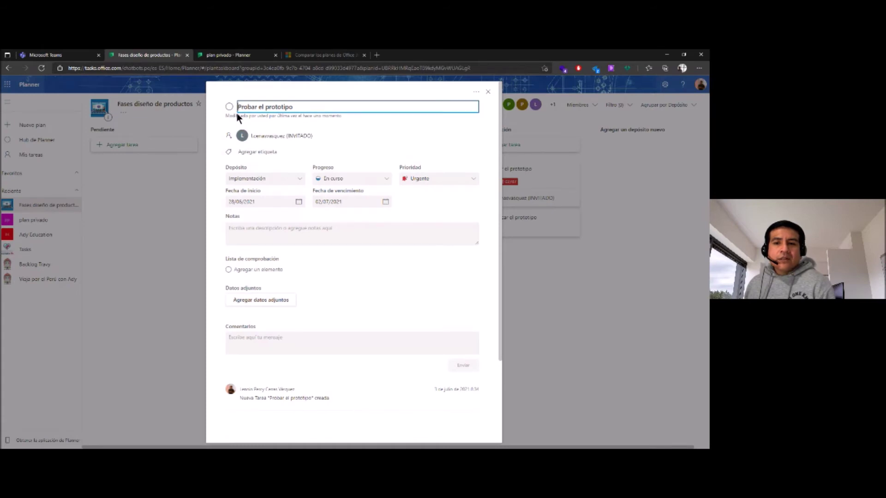
pyautogui.click(591, 322)
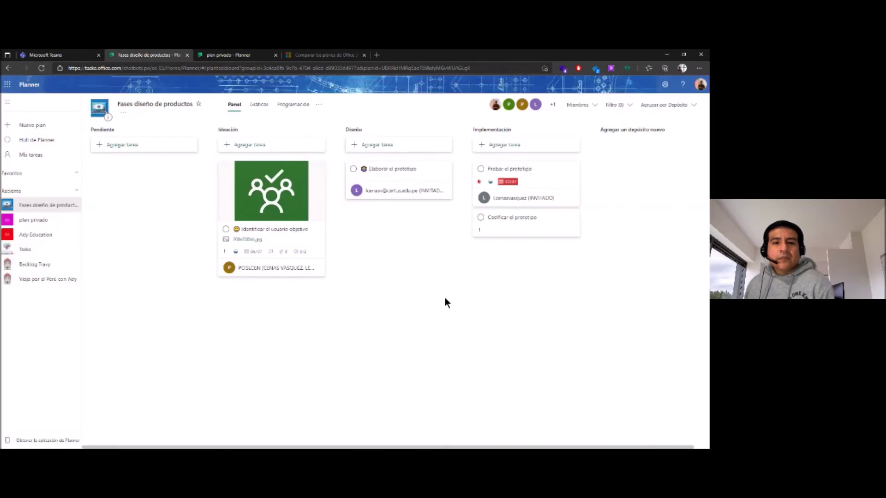
# - Insert a check mark emoji at the start of the title of the task "Probar el prototipo" and close its details
pyautogui.click(511, 172)
pyautogui.click(243, 112)
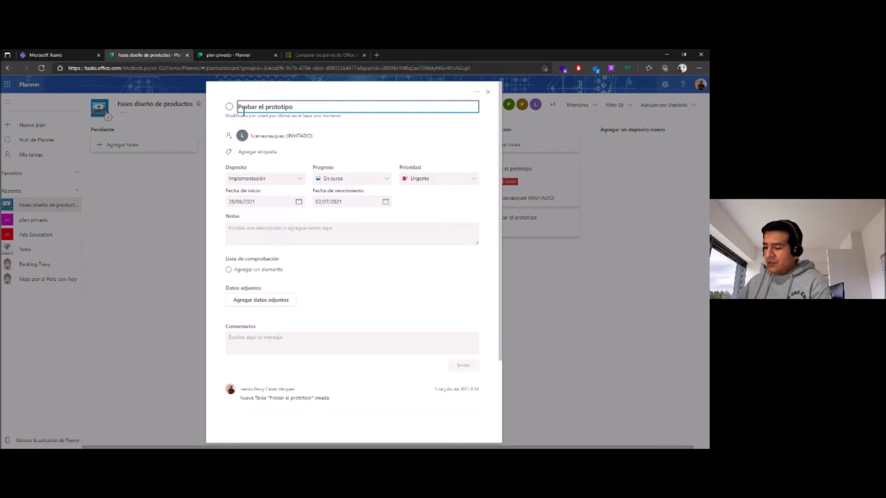
pyautogui.press('super+period')
pyautogui.scroll(-1, 292, 207)
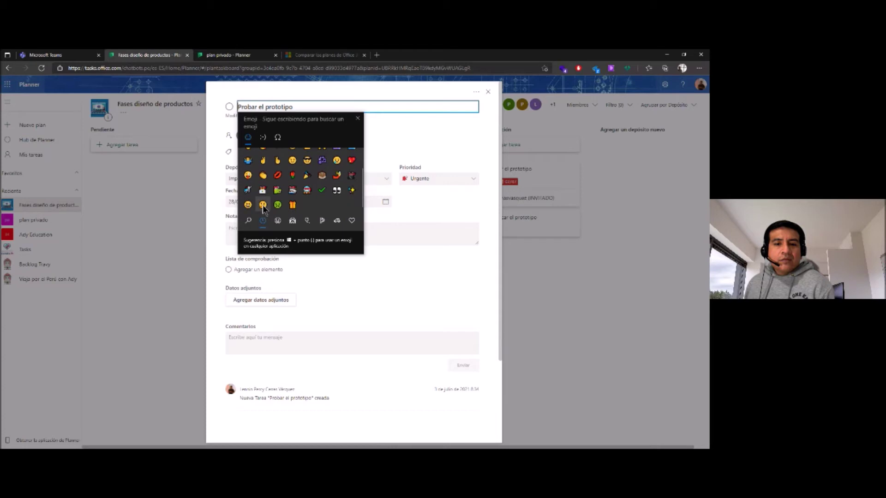
pyautogui.click(322, 190)
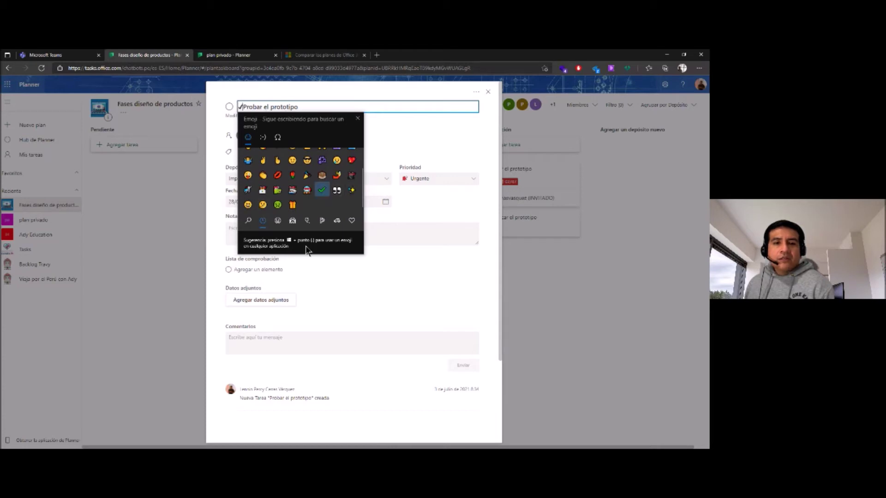
pyautogui.press('Escape')
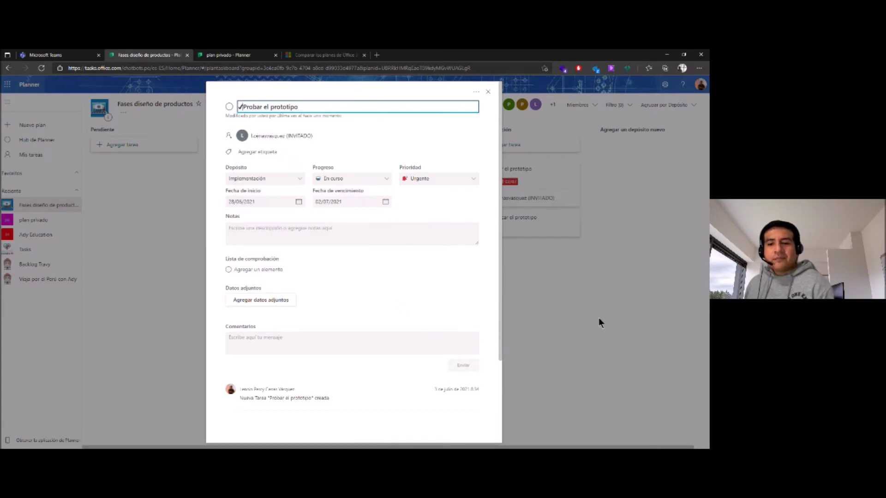
pyautogui.click(599, 319)
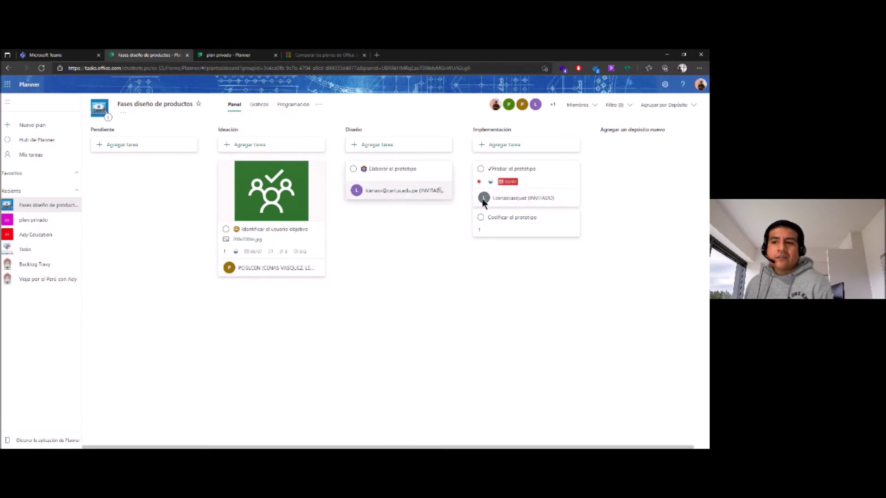
# - Group the plan board's tasks by Asignado a
pyautogui.click(588, 106)
pyautogui.click(660, 205)
pyautogui.click(667, 106)
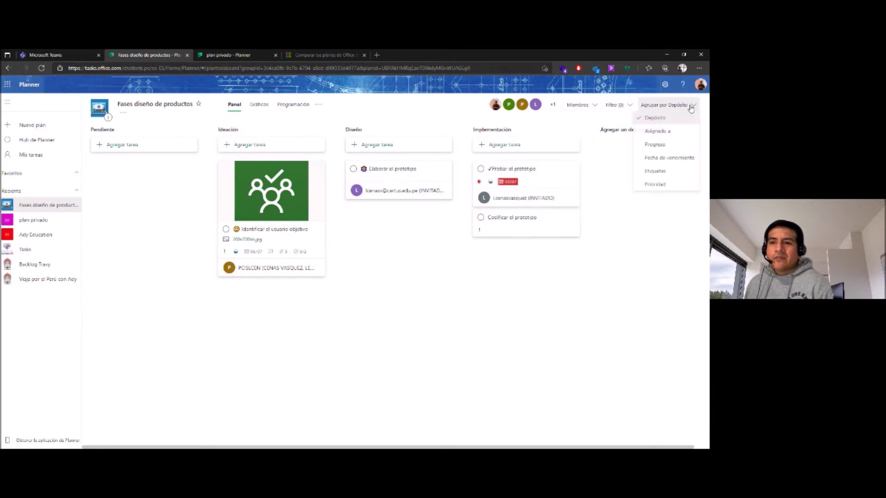
pyautogui.click(669, 132)
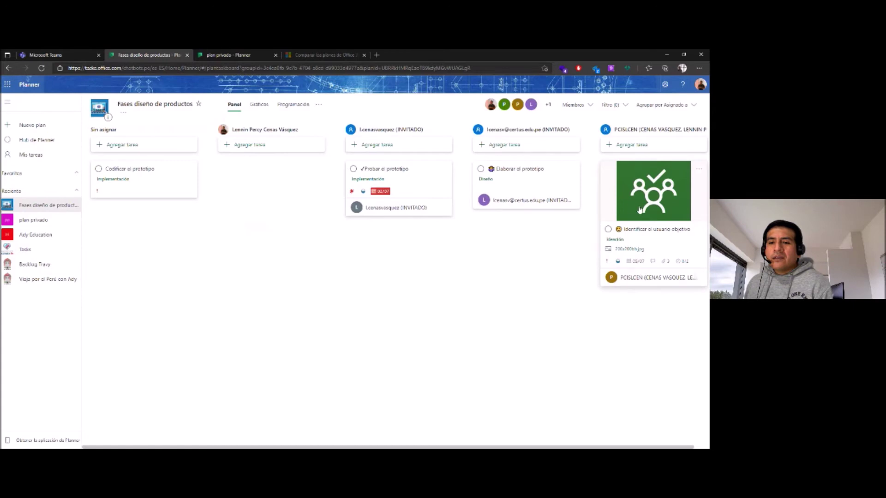
# - Group the plan board's tasks by Progreso
pyautogui.click(683, 105)
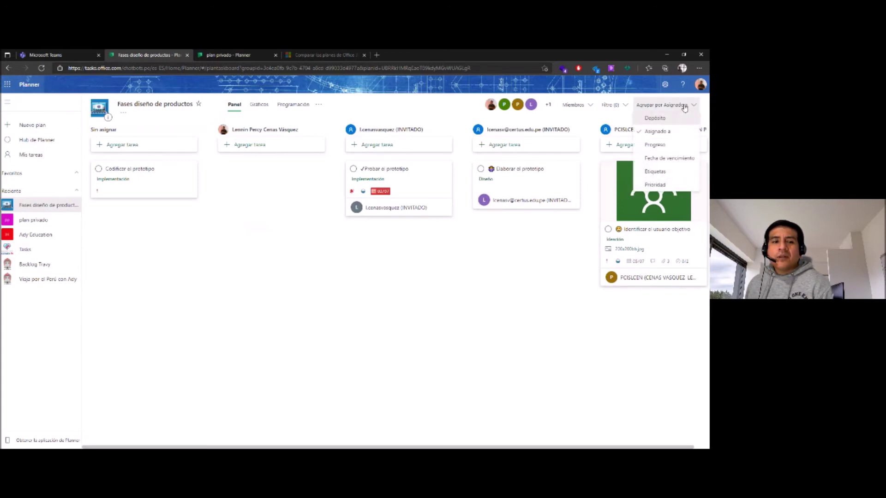
pyautogui.click(450, 254)
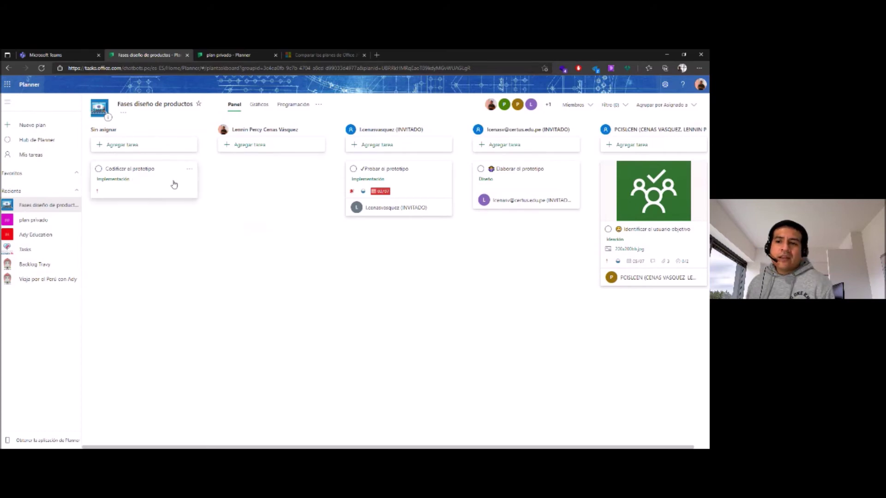
pyautogui.click(664, 105)
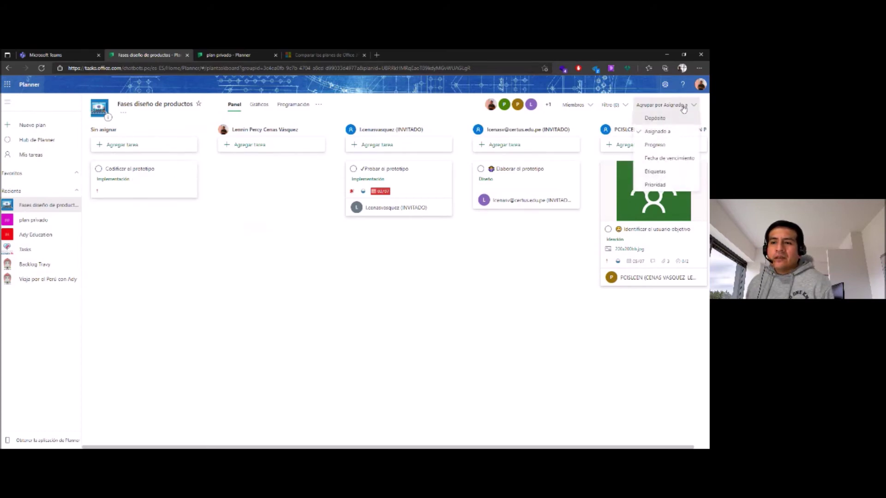
pyautogui.click(656, 145)
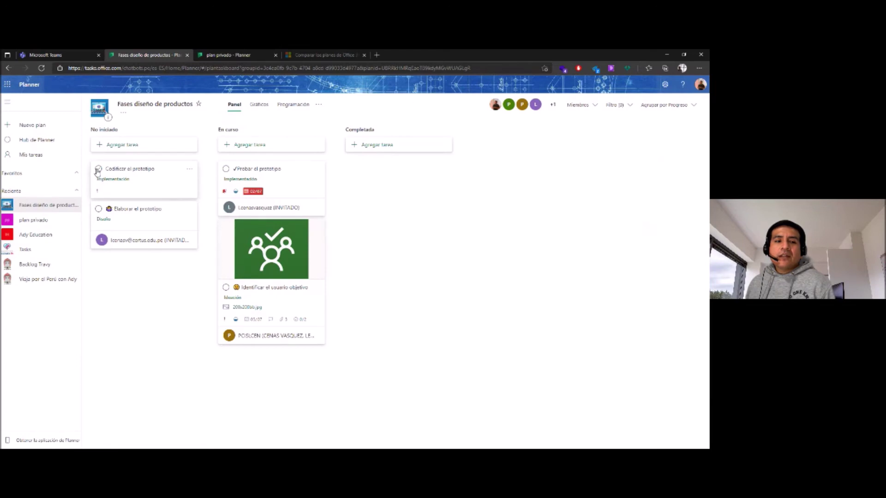
# - Mark the task "Identificar el usuario objetivo" in the En curso column as completed
pyautogui.click(225, 287)
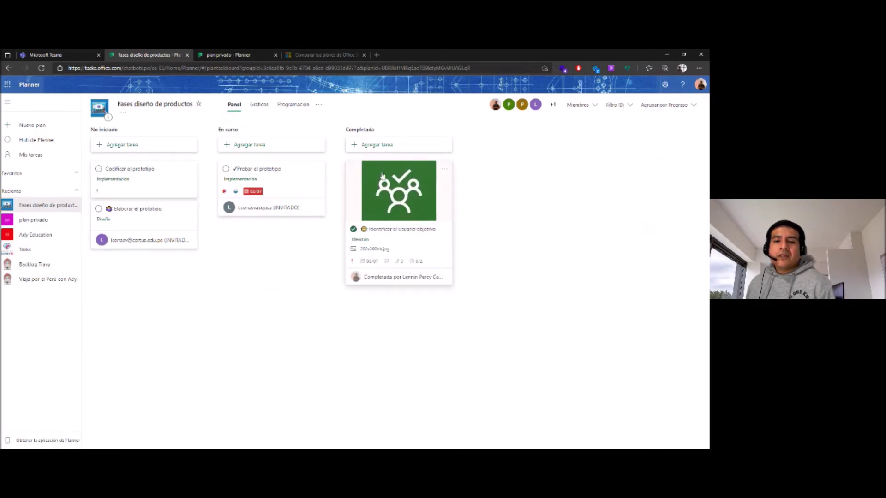
pyautogui.moveTo(295, 174); pyautogui.dragTo(293, 206)
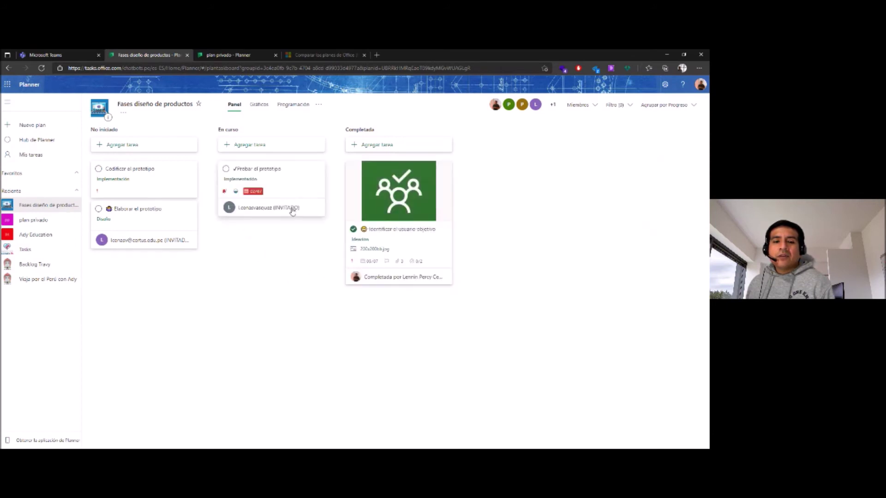
# - Group the plan board's tasks by Fecha de vencimiento and show the completed tasks under Semana siguiente
pyautogui.moveTo(395, 173); pyautogui.dragTo(416, 226)
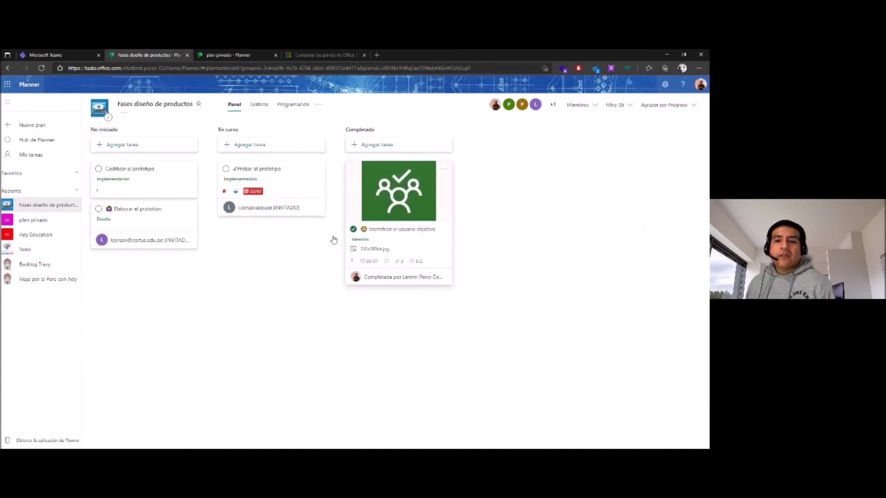
pyautogui.click(690, 105)
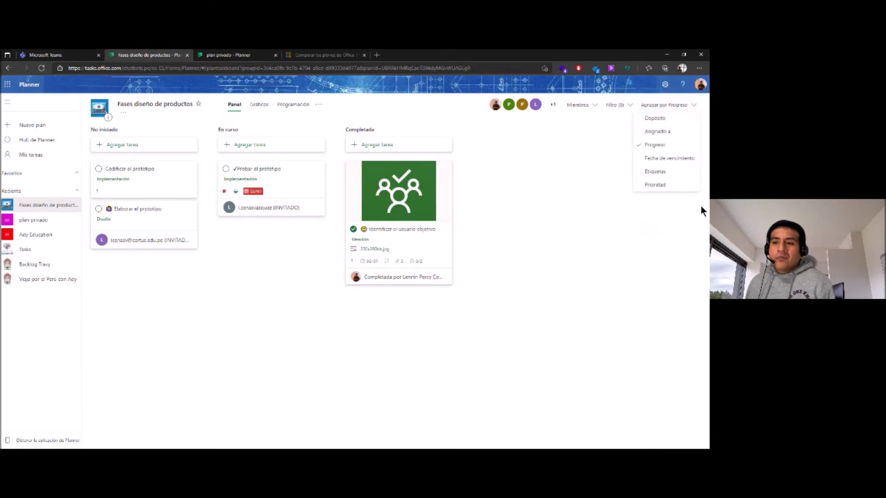
pyautogui.click(674, 159)
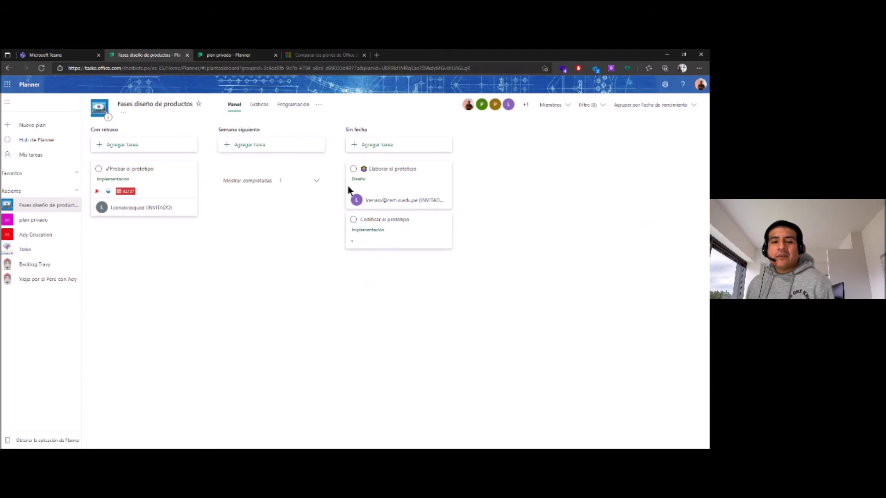
pyautogui.click(318, 182)
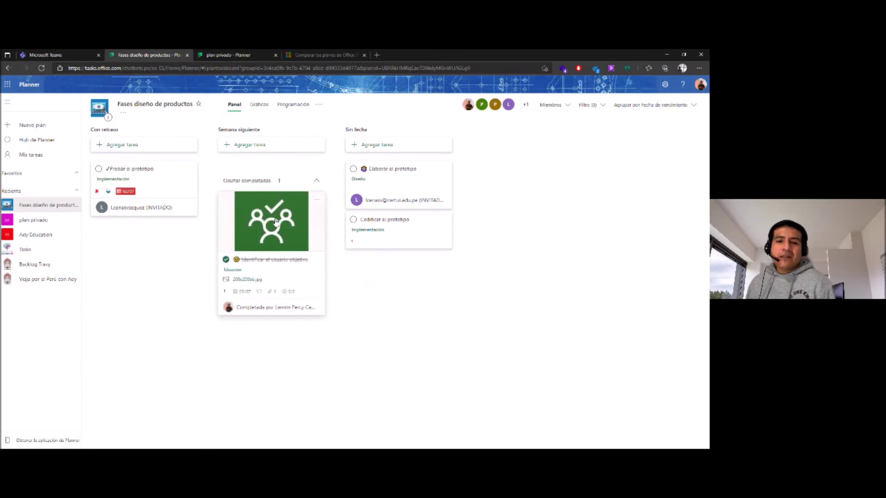
# - Set the start date of the task "Elaborar el prototipo" to 10/07/2021 and its due date to 23/07/2021, closing its details
pyautogui.click(398, 180)
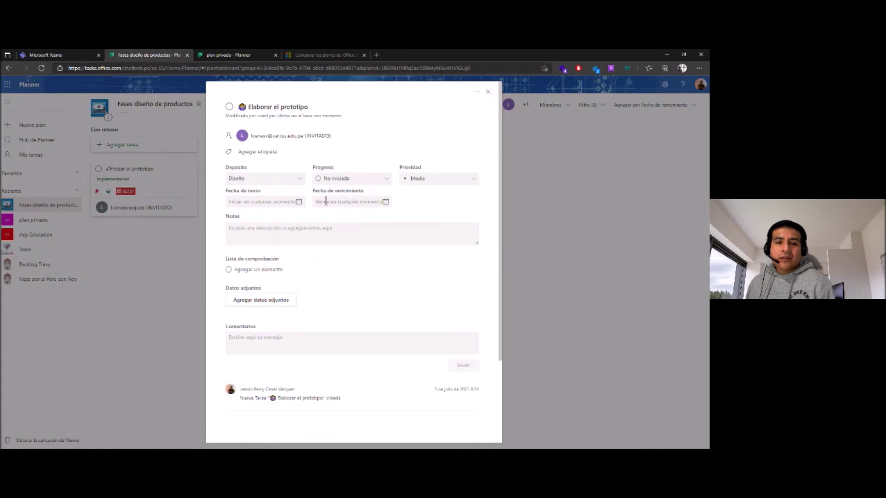
pyautogui.click(298, 203)
pyautogui.click(289, 252)
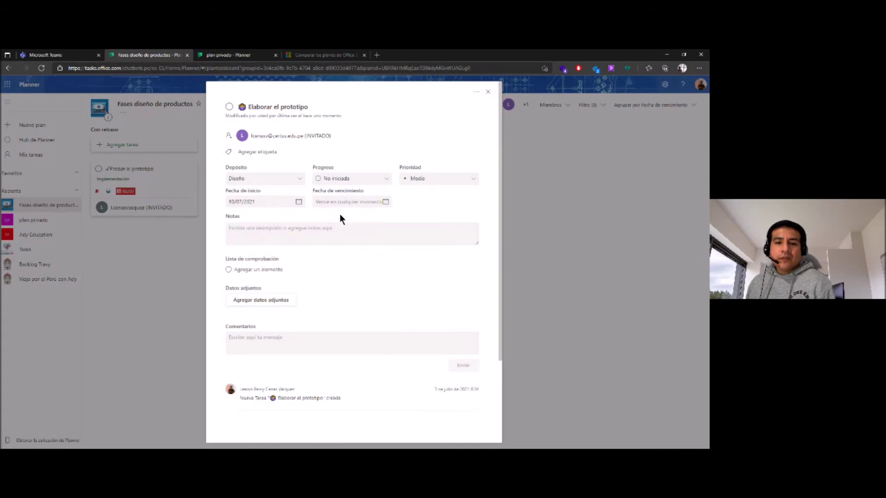
pyautogui.click(386, 205)
pyautogui.click(361, 270)
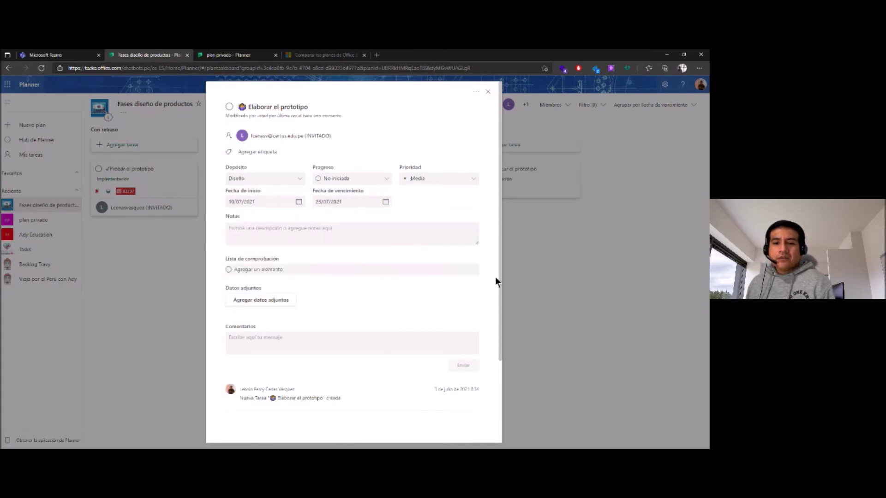
pyautogui.click(595, 302)
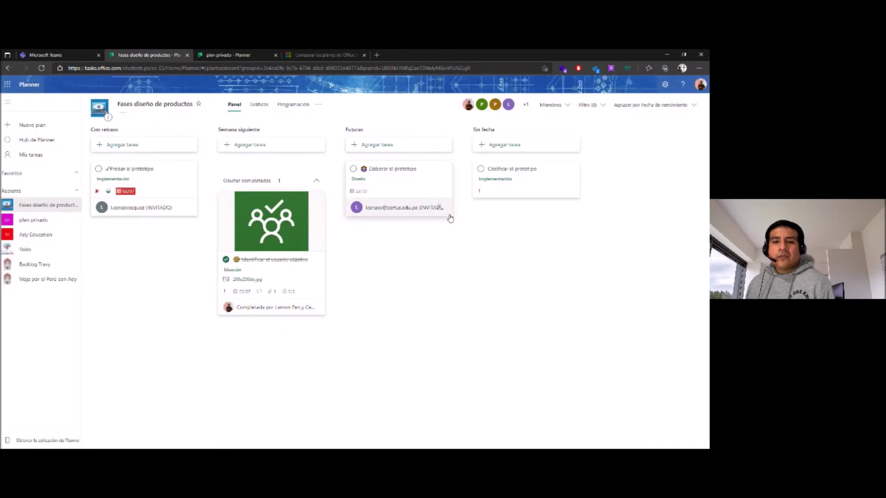
# - Group the plan board's tasks by Depósito and show the completed tasks under Ideación
pyautogui.click(693, 105)
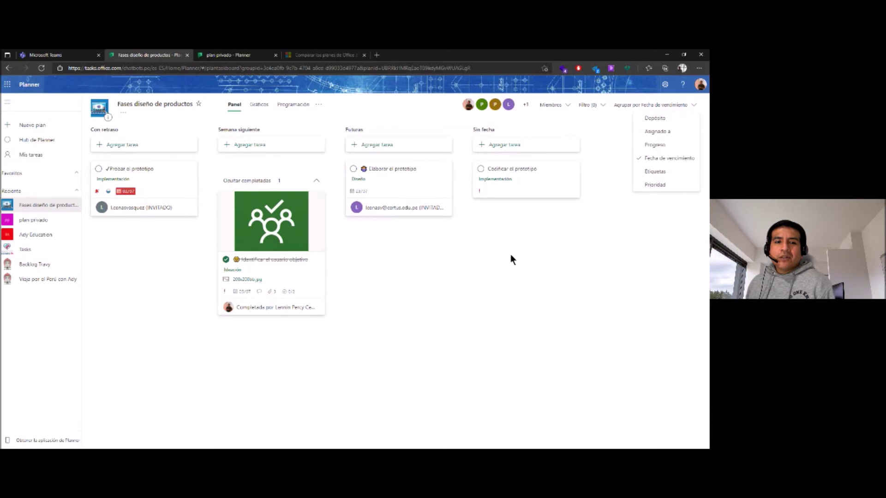
pyautogui.click(656, 118)
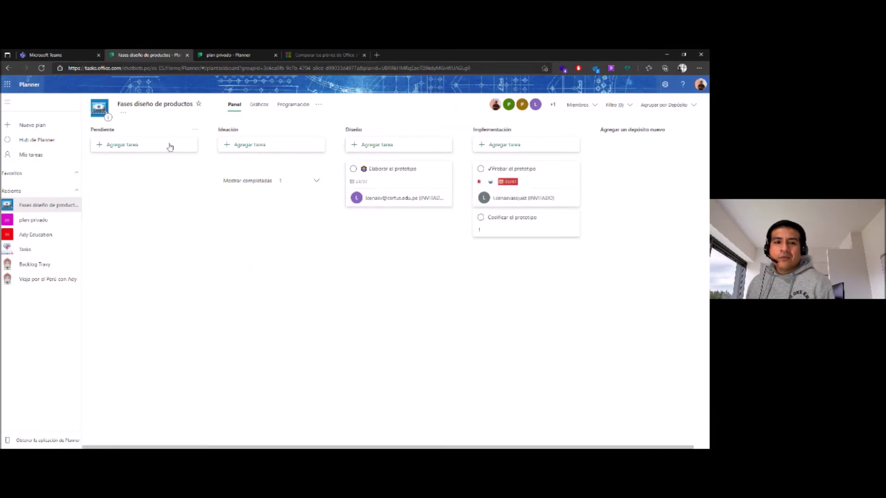
pyautogui.click(317, 181)
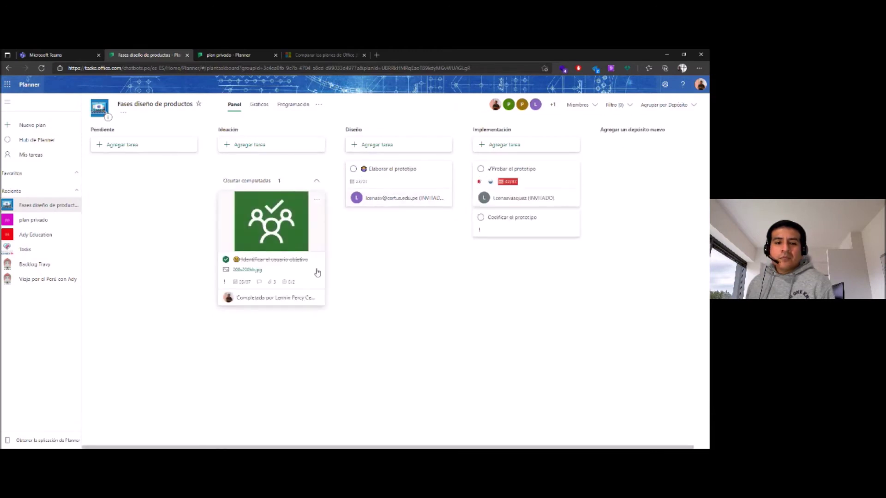
# - Add the Amarillo label to the completed task "Identificar el usuario objetivo", then collapse and re-expand the label's name on the card
pyautogui.click(317, 200)
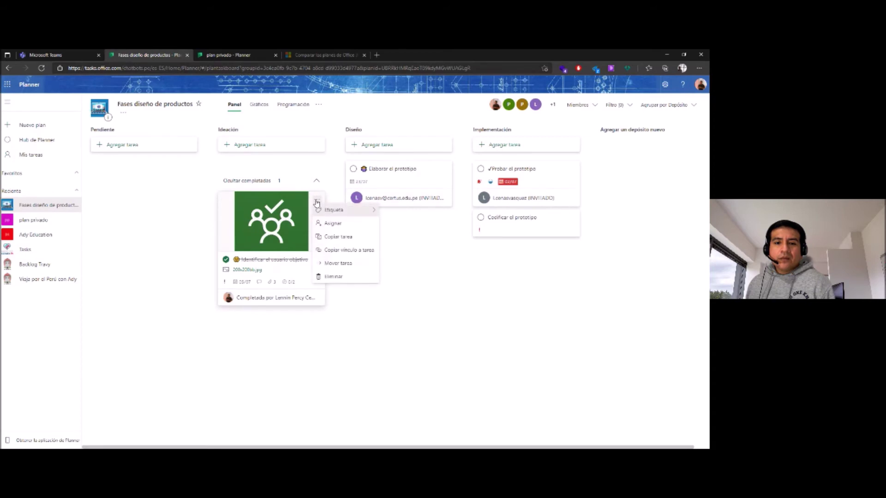
pyautogui.moveTo(344, 214)
pyautogui.scroll(-2, 405, 277)
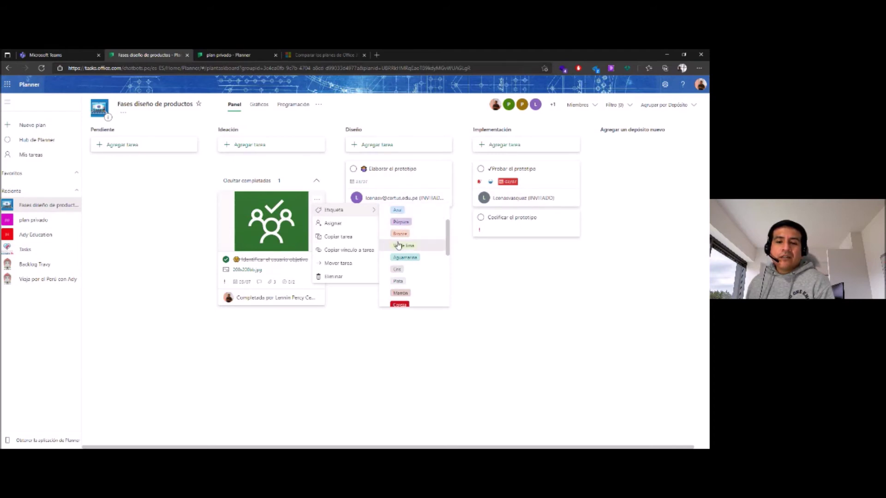
pyautogui.scroll(-1, 416, 258)
pyautogui.scroll(2, 416, 252)
pyautogui.click(406, 218)
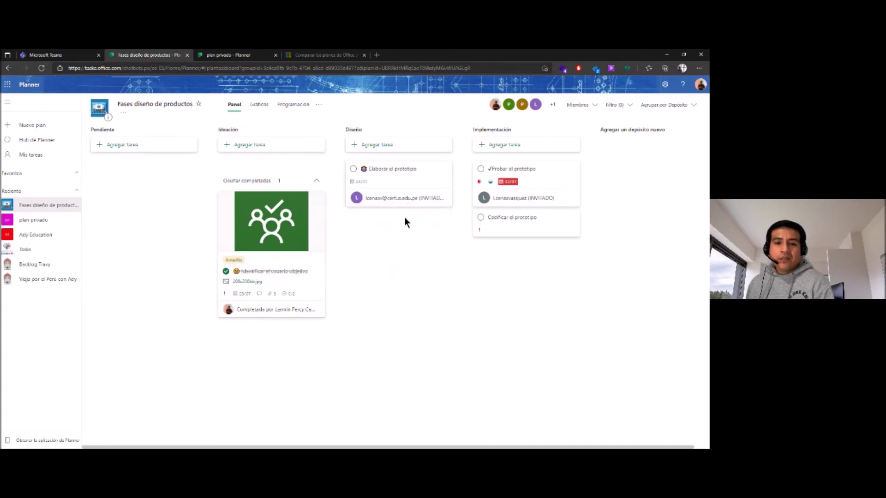
pyautogui.click(230, 261)
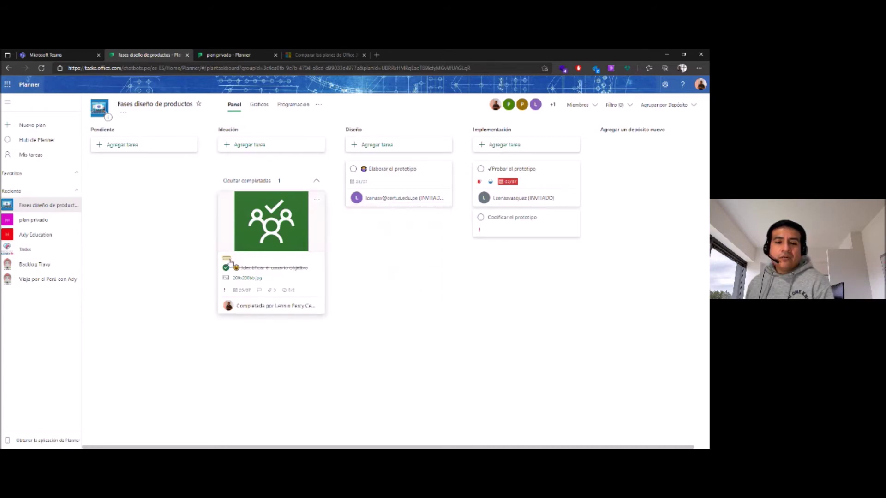
pyautogui.click(227, 260)
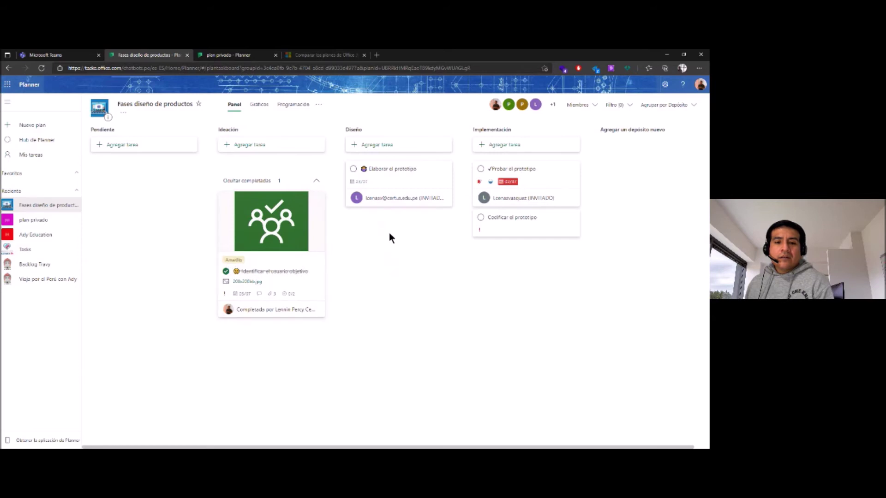
# - Add the Rojo label to the task "Elaborar el prototipo" in the Diseño bucket
pyautogui.click(443, 169)
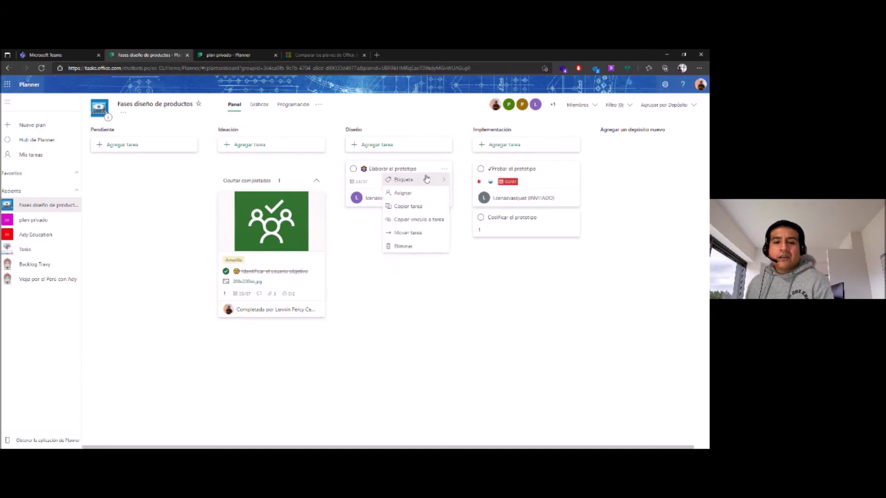
pyautogui.click(433, 180)
pyautogui.click(475, 203)
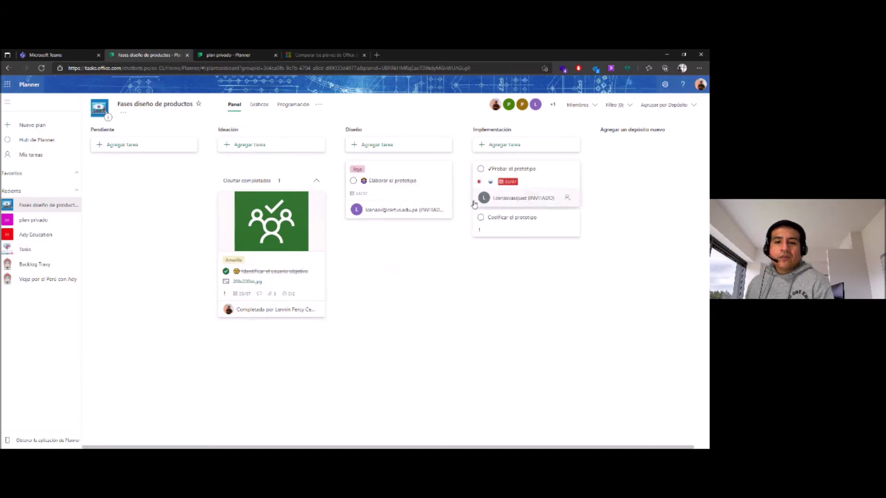
# - Add the Gris label to the task "Probar el prototipo" in the Implementación bucket
pyautogui.click(572, 171)
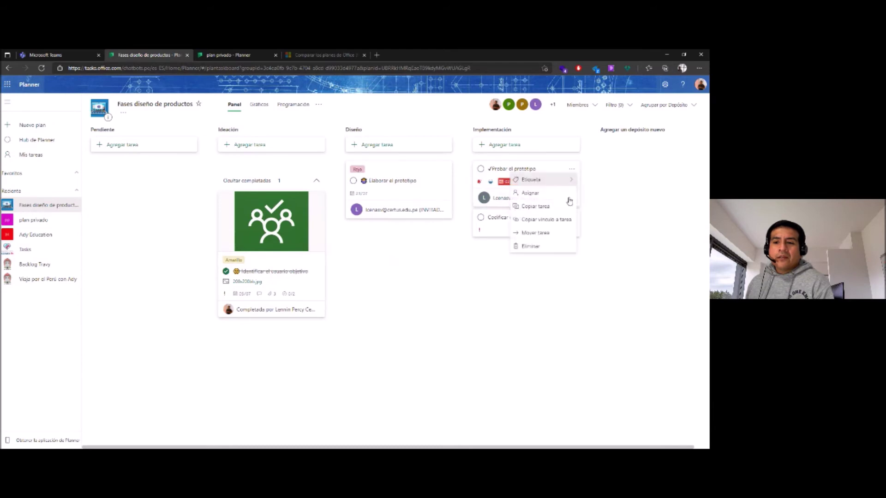
pyautogui.click(556, 182)
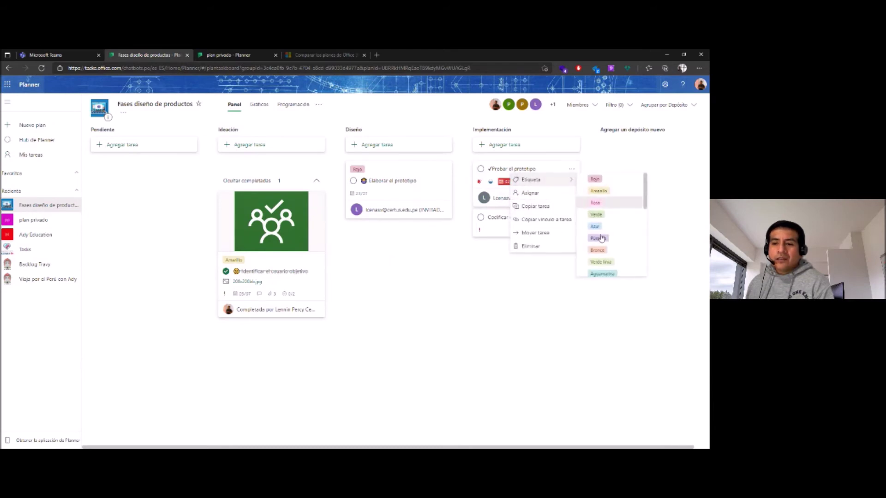
pyautogui.scroll(-1, 609, 254)
pyautogui.click(599, 258)
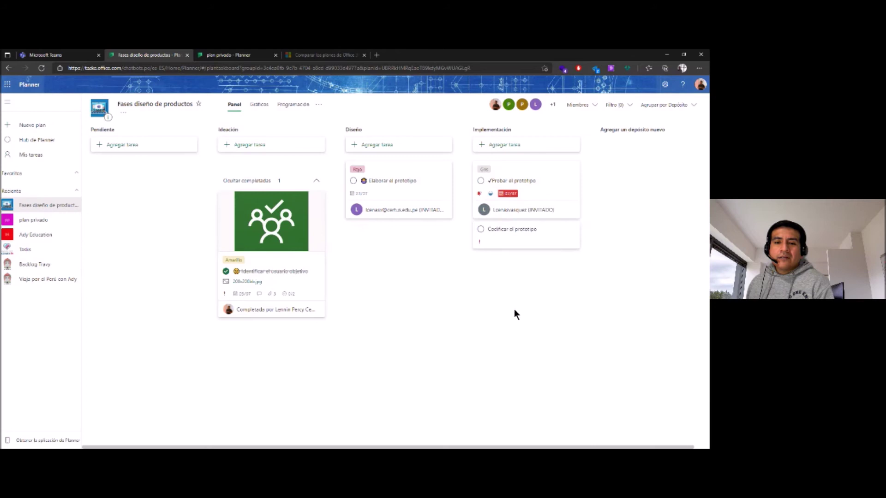
# - Group the plan board's tasks by Etiquetas
pyautogui.click(680, 105)
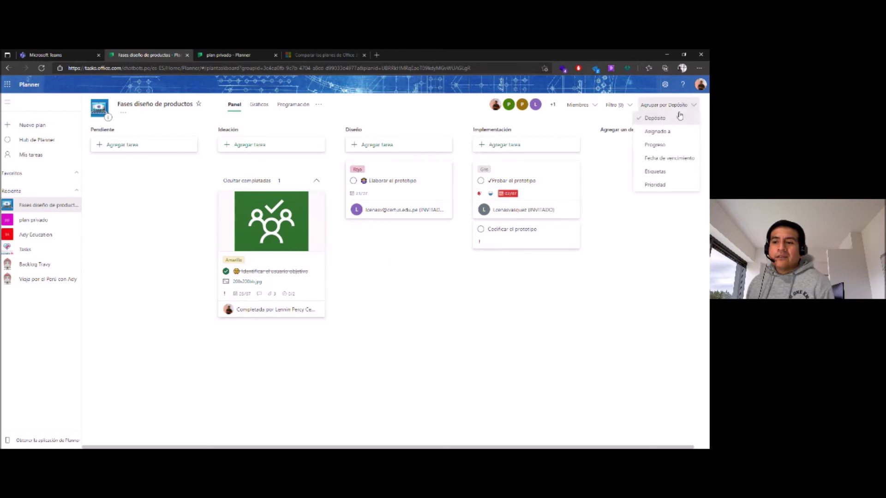
pyautogui.click(659, 174)
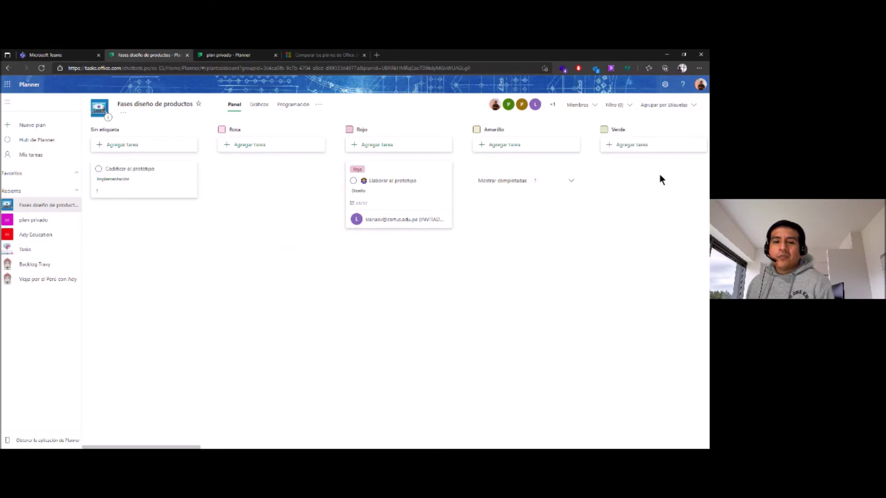
pyautogui.click(237, 130)
pyautogui.click(237, 138)
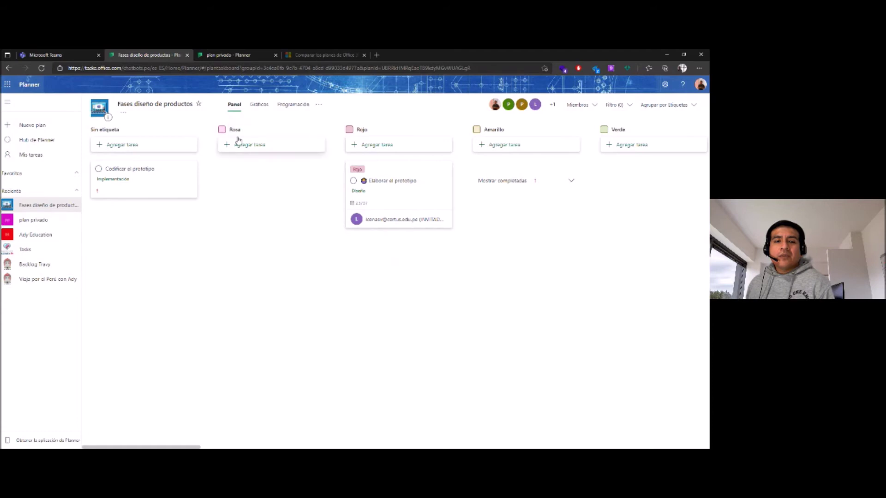
pyautogui.click(237, 130)
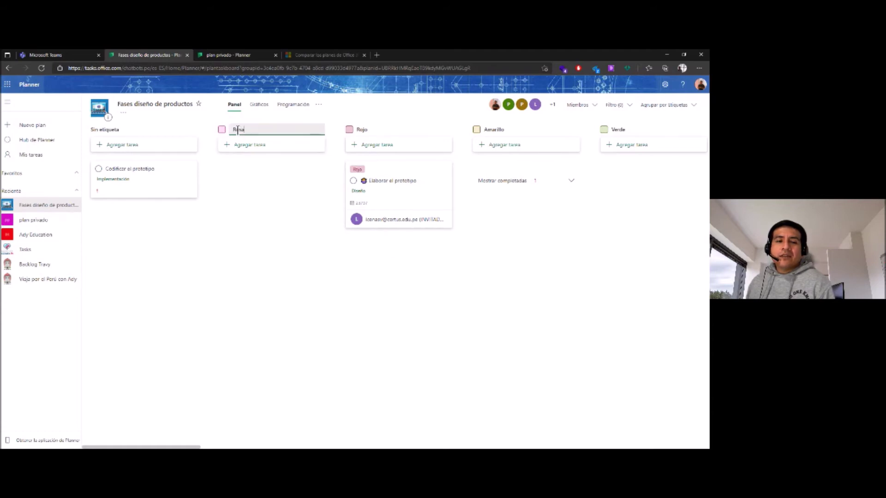
pyautogui.doubleClick(240, 129)
pyautogui.click(242, 166)
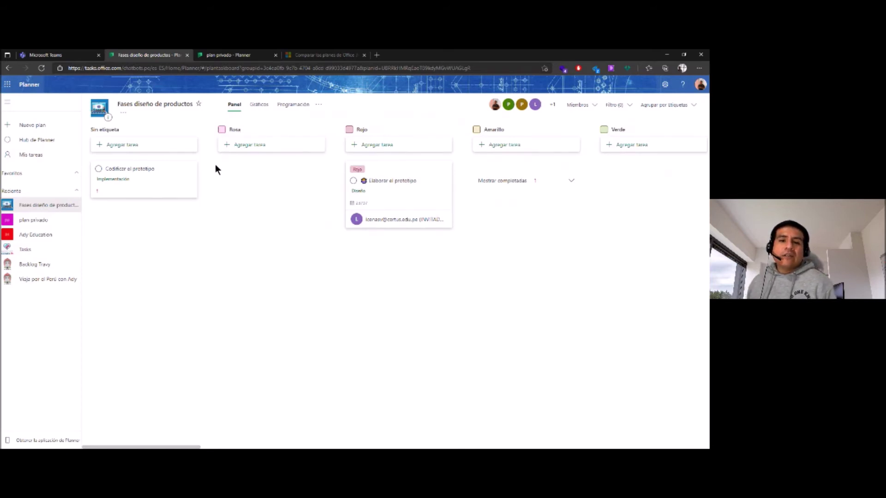
# - Rename the pink label column Rosa as "Evaluación 1"
pyautogui.click(233, 132)
pyautogui.doubleClick(236, 131)
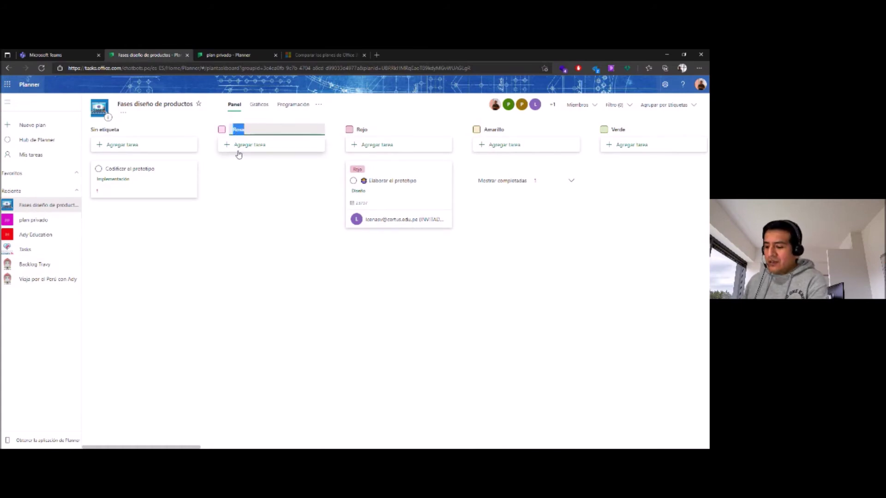
pyautogui.write('Evva')
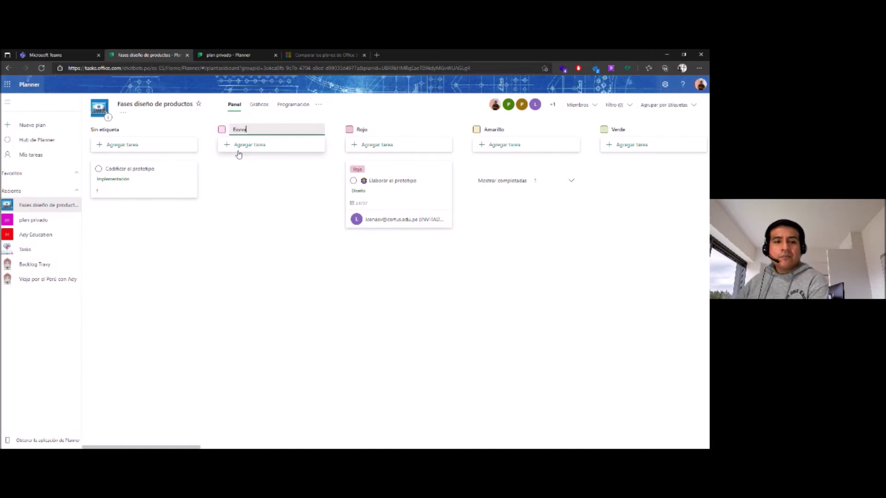
pyautogui.doubleClick(236, 128)
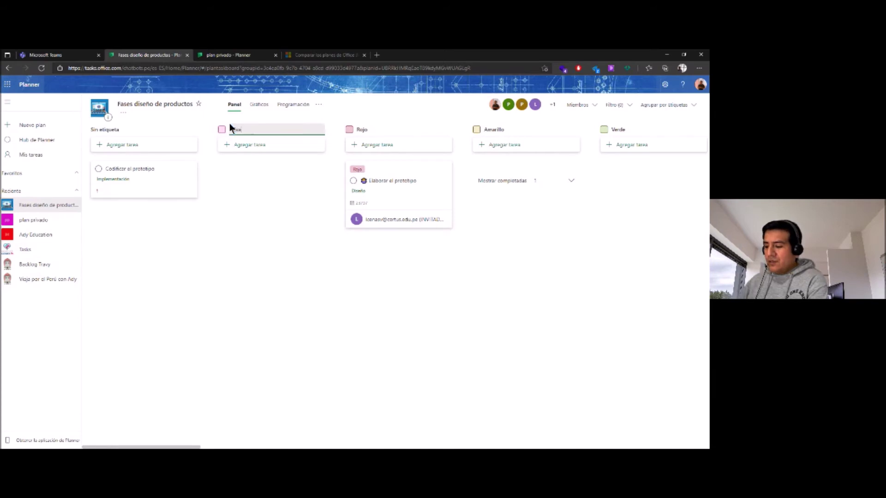
pyautogui.write('Evaluación 1')
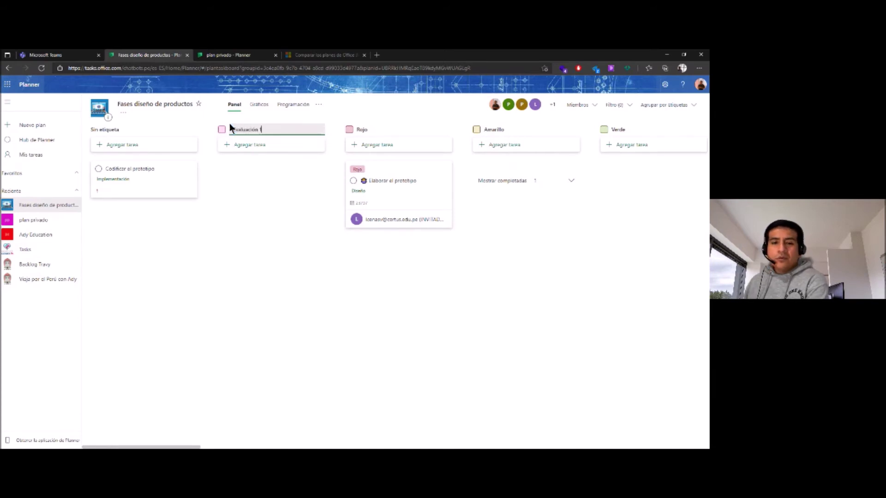
pyautogui.click(300, 226)
# - Rename the red label column Rojo as "Evaluación 2"
pyautogui.click(368, 130)
pyautogui.doubleClick(367, 130)
pyautogui.write('Evaluación 1')
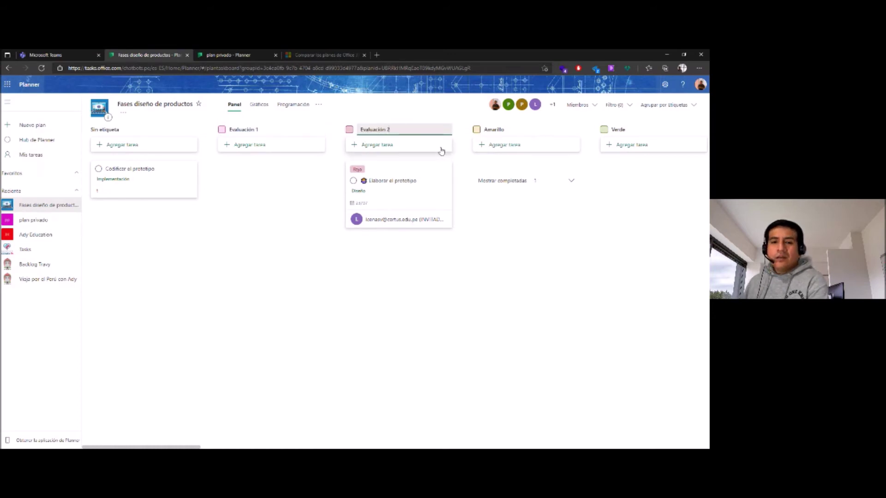
# - Rename the yellow label column Amarillo as "Evaluación final"
pyautogui.click(494, 130)
pyautogui.moveTo(510, 129); pyautogui.dragTo(471, 123)
pyautogui.write('Evaluación 1')
pyautogui.press('BackSpace')
pyautogui.write('fina')
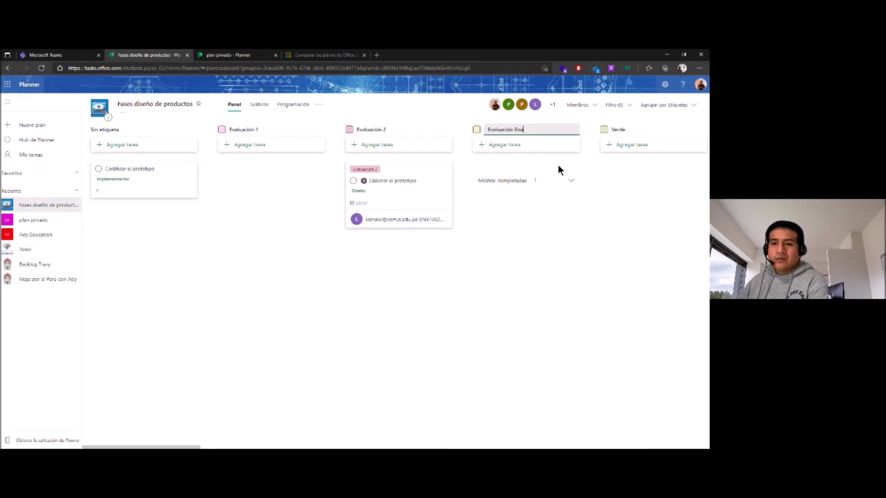
pyautogui.press('Return')
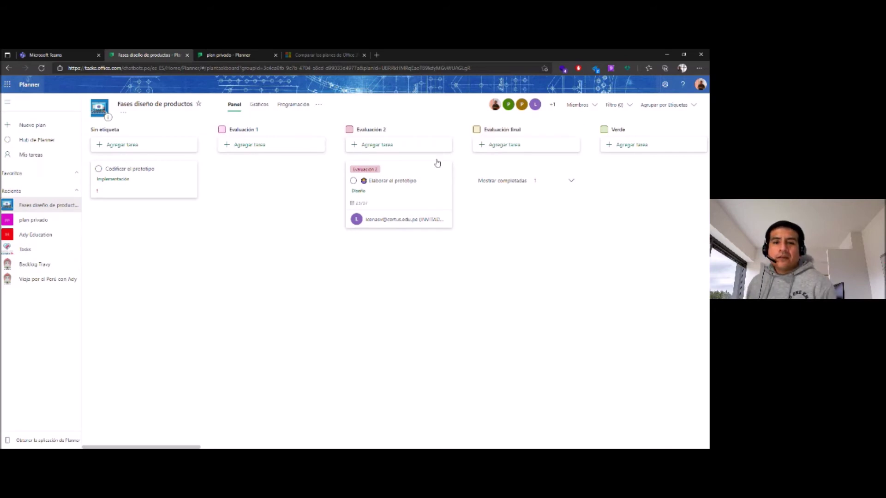
# - Group the plan board's tasks by Prioridad
pyautogui.click(666, 105)
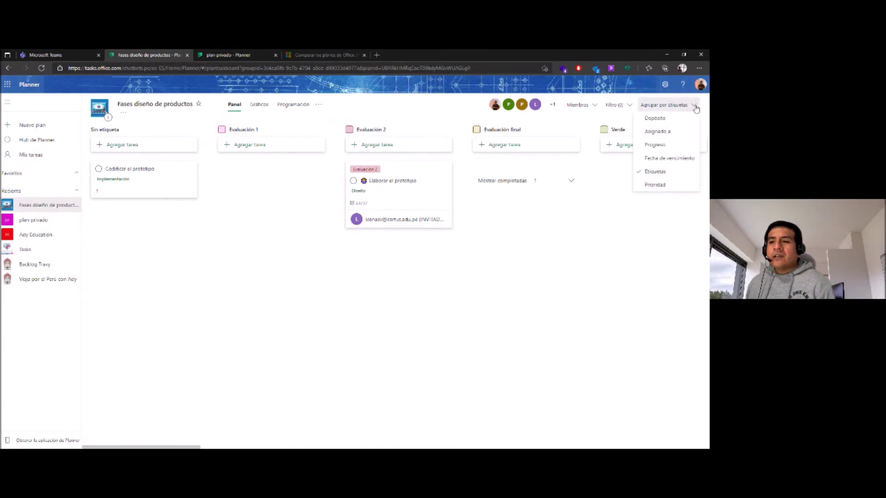
pyautogui.click(659, 187)
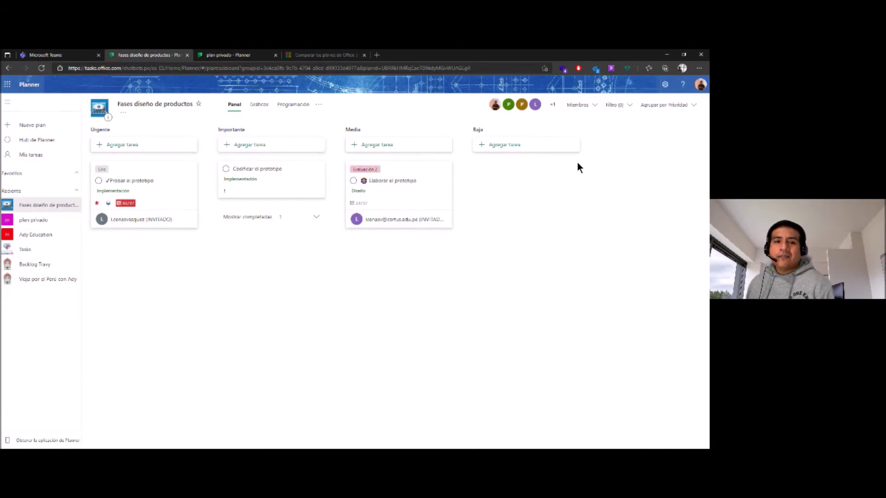
# - Review the board's grouping choices, then the plan's member list and the options available for the first guest member
pyautogui.click(669, 108)
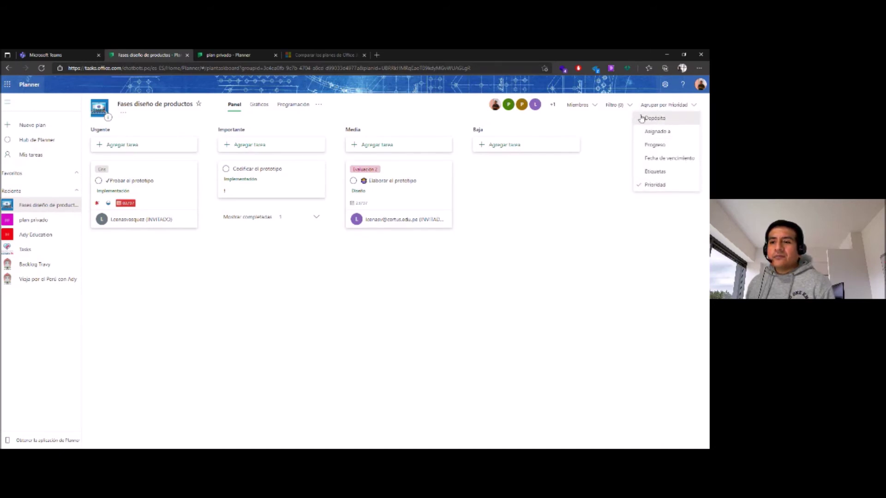
pyautogui.click(586, 108)
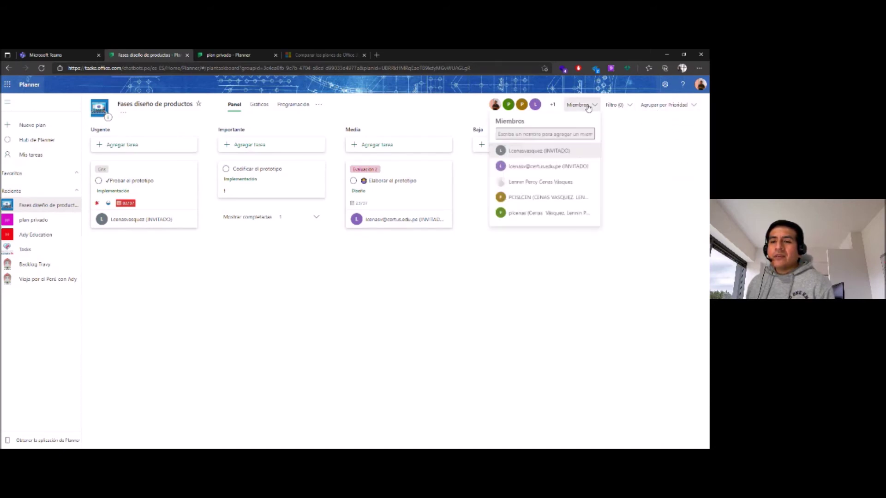
pyautogui.click(591, 152)
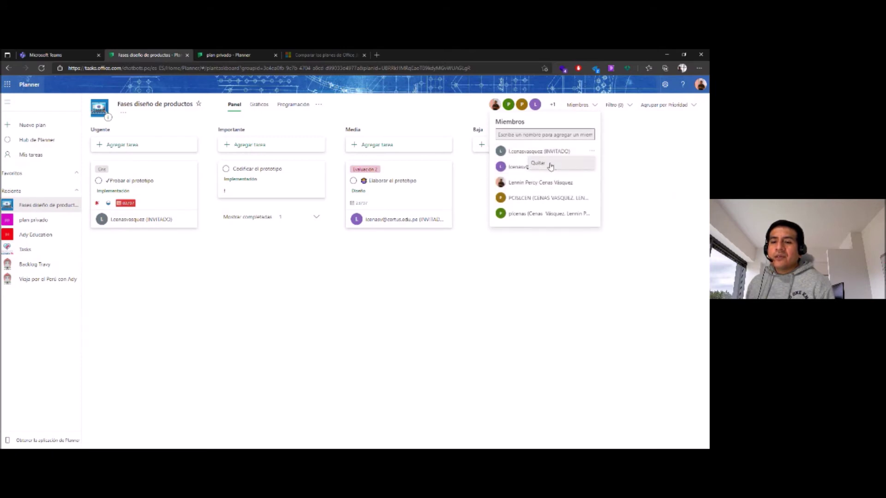
pyautogui.click(631, 215)
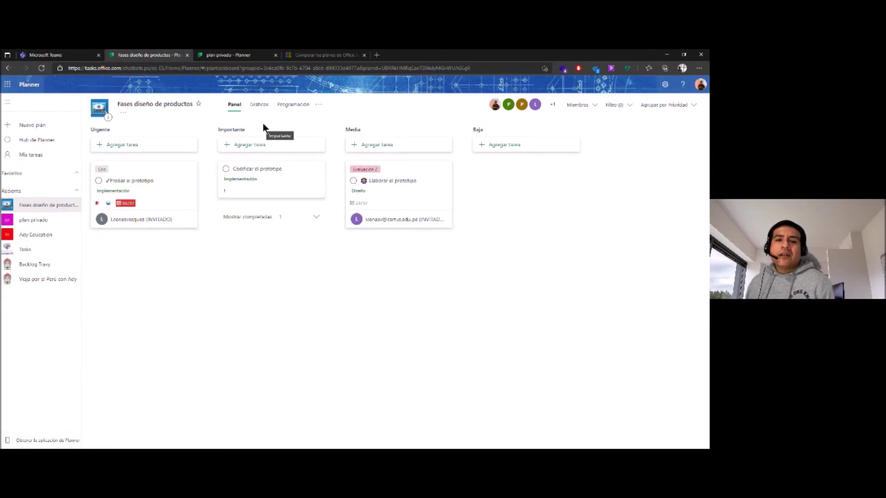
# - Show the plan's Gráficos view and examine the task counts per bucket for Ideación, Diseño and Implementación
pyautogui.click(259, 104)
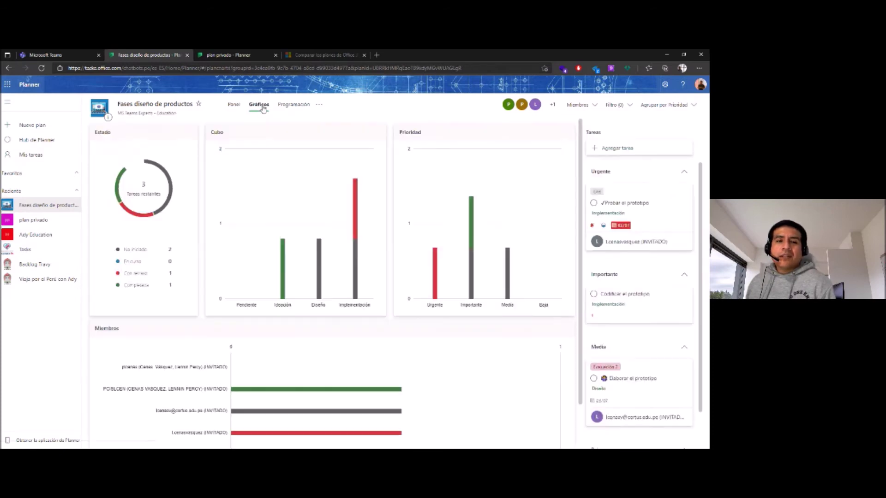
pyautogui.scroll(-1, 419, 258)
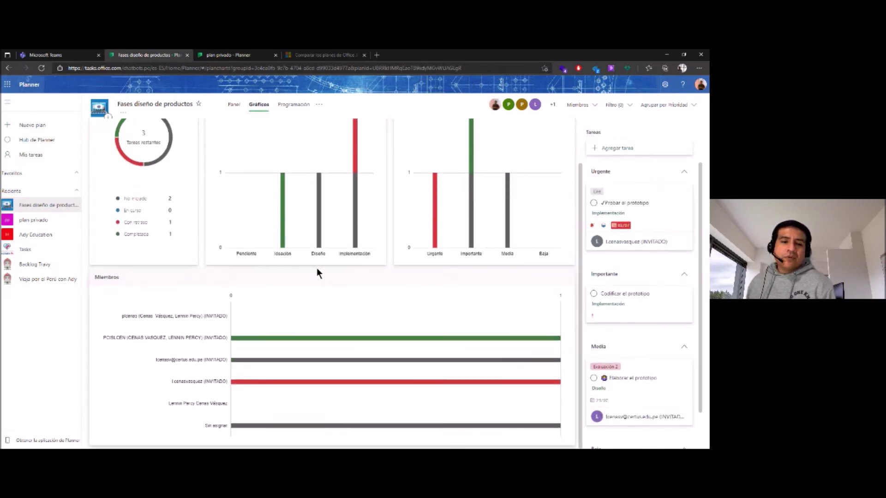
pyautogui.scroll(1, 317, 269)
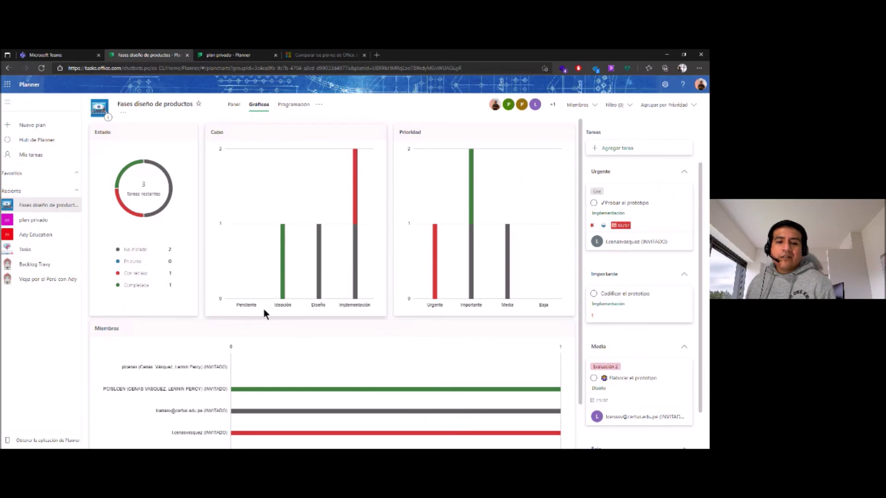
pyautogui.moveTo(283, 273)
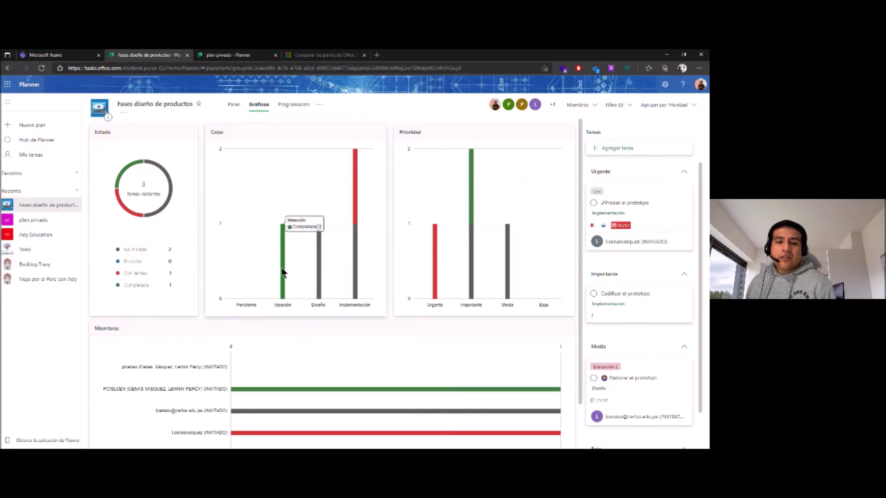
pyautogui.moveTo(318, 273)
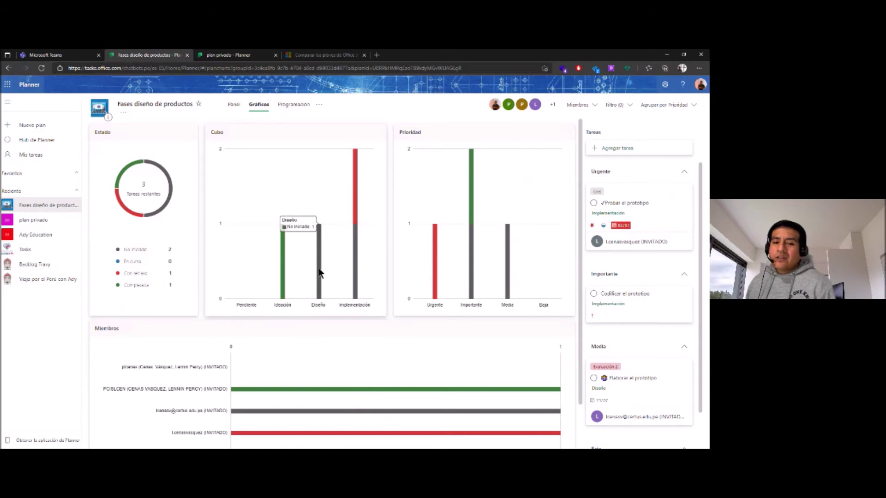
pyautogui.moveTo(355, 194)
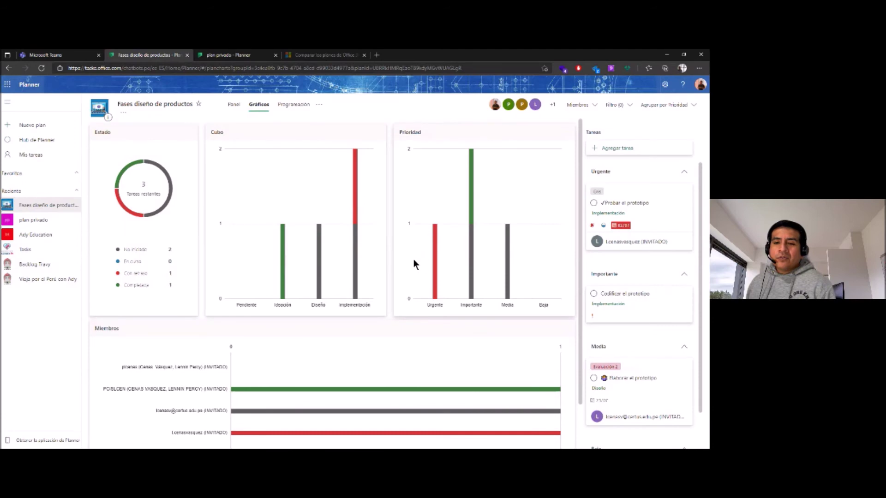
# - Examine the Miembros chart's task status per member and the accompanying task list grouped by priority
pyautogui.scroll(-1, 494, 240)
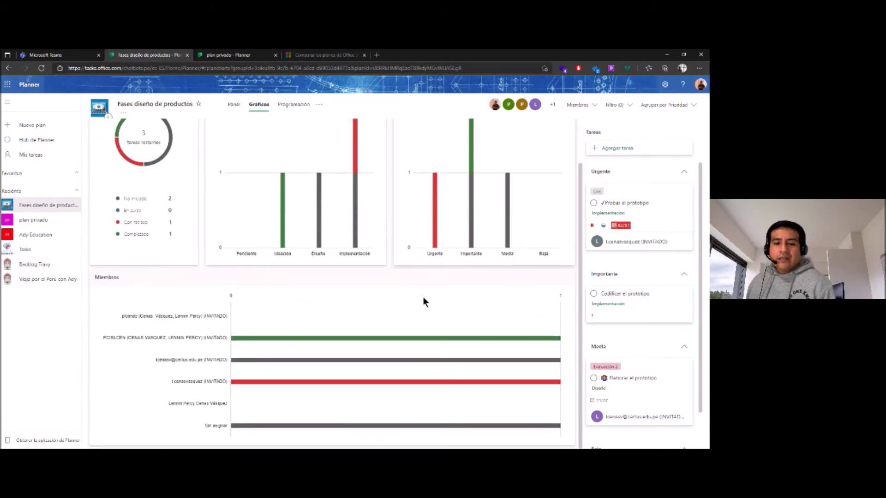
pyautogui.doubleClick(114, 277)
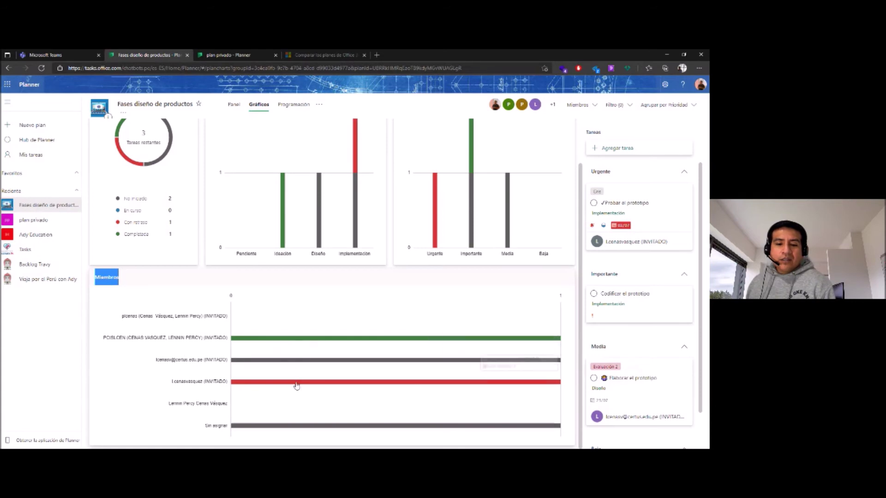
pyautogui.moveTo(313, 344)
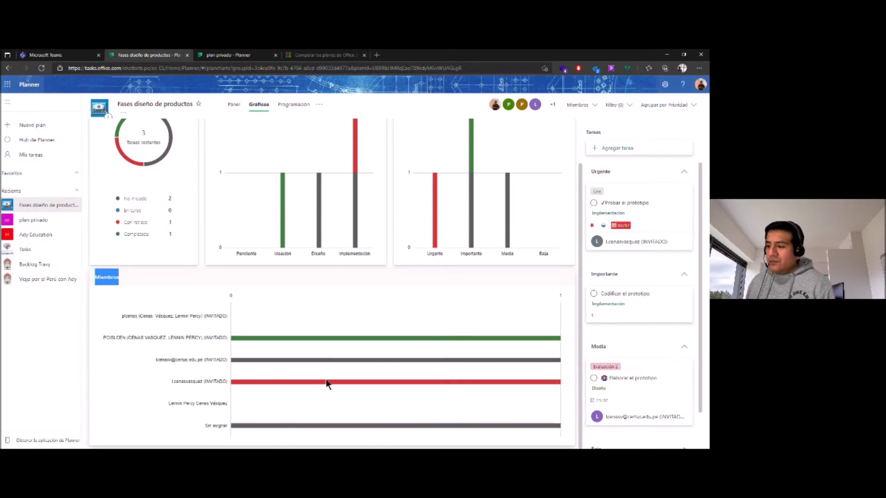
pyautogui.moveTo(303, 383)
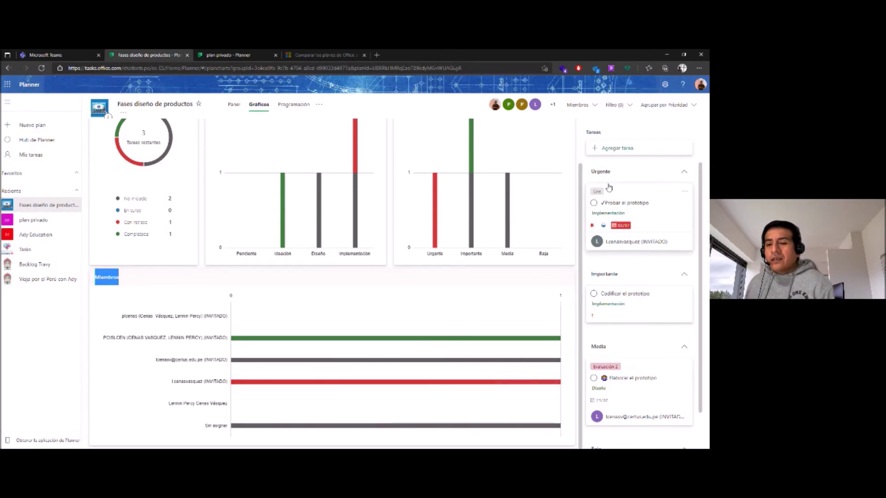
pyautogui.scroll(-1, 634, 285)
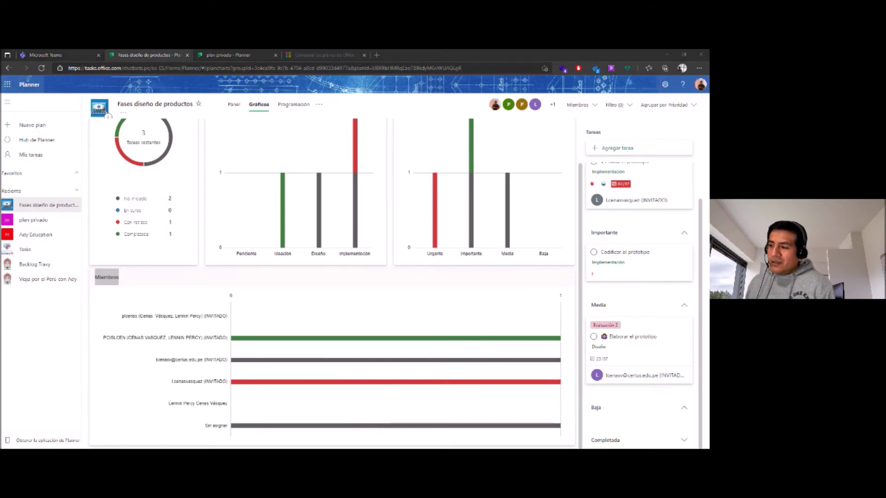
# - Switch to the Mail app to view the UPC and Chatbots inboxes, then return to the plan in Planner
pyautogui.hotkey('alt', 'Tab')
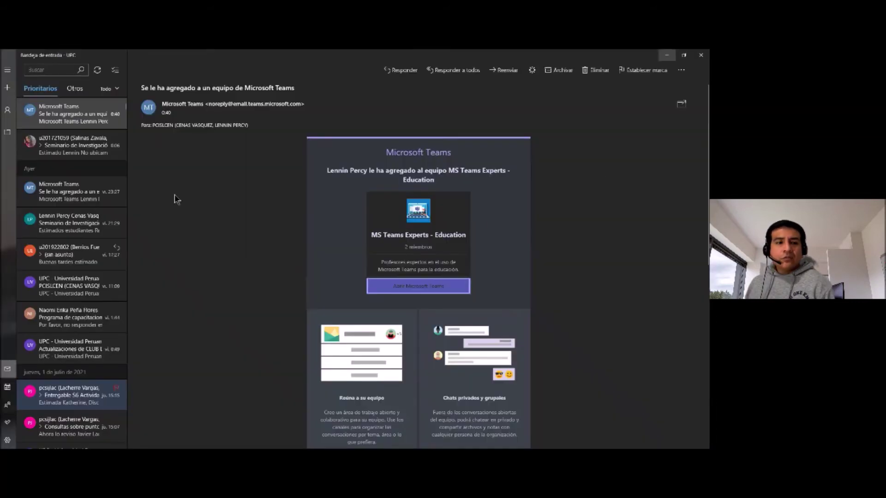
pyautogui.hotkey('alt', 'Tab')
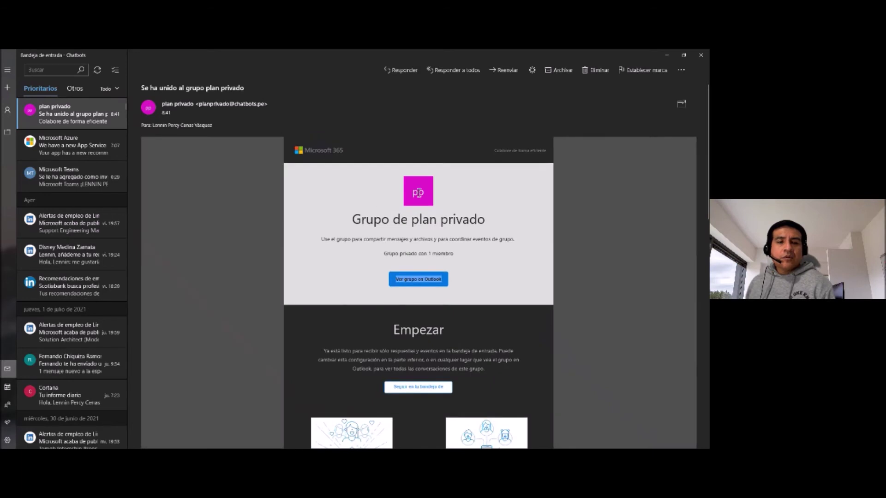
pyautogui.click(666, 55)
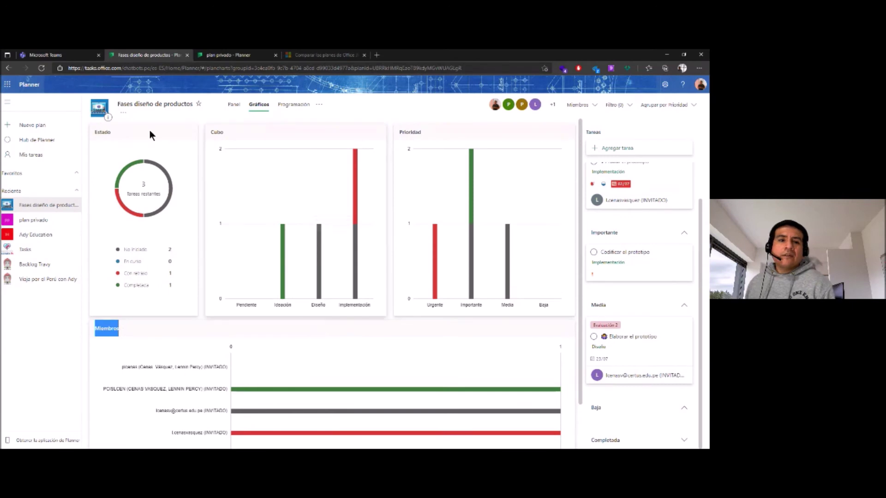
# - Show the plan's Programación calendar for July 2021 and review the additional plan options without choosing any
pyautogui.click(293, 105)
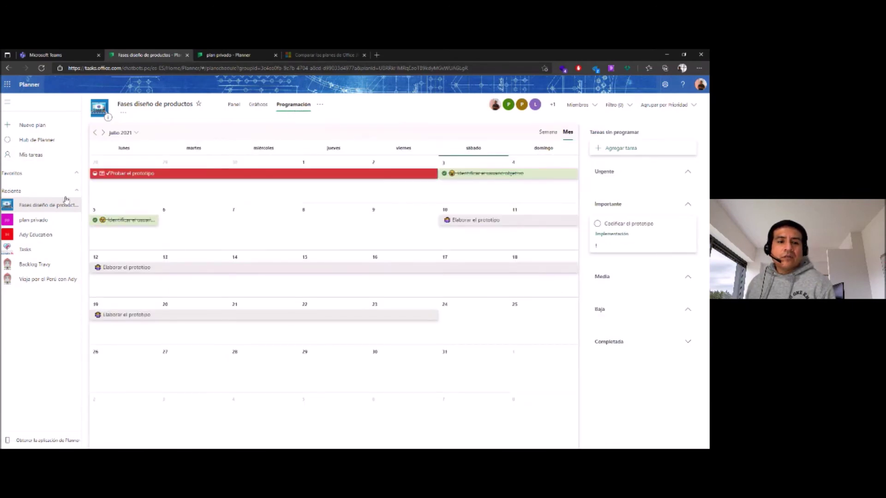
pyautogui.click(320, 105)
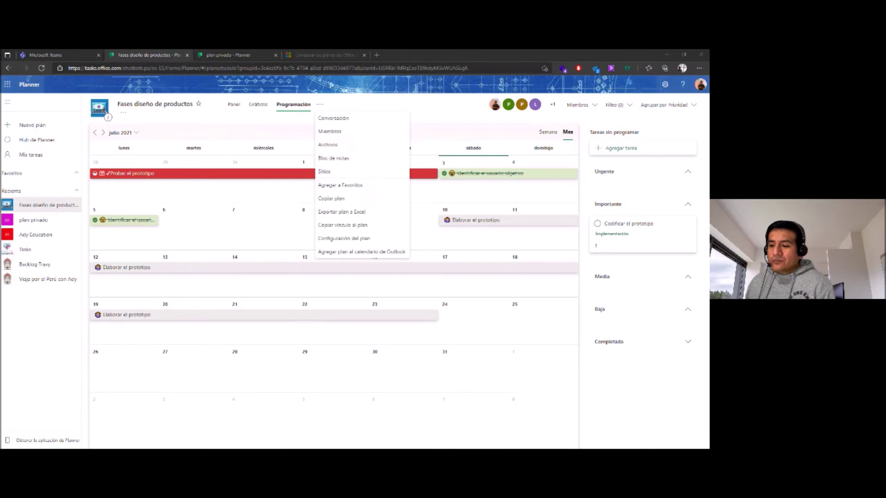
pyautogui.click(256, 125)
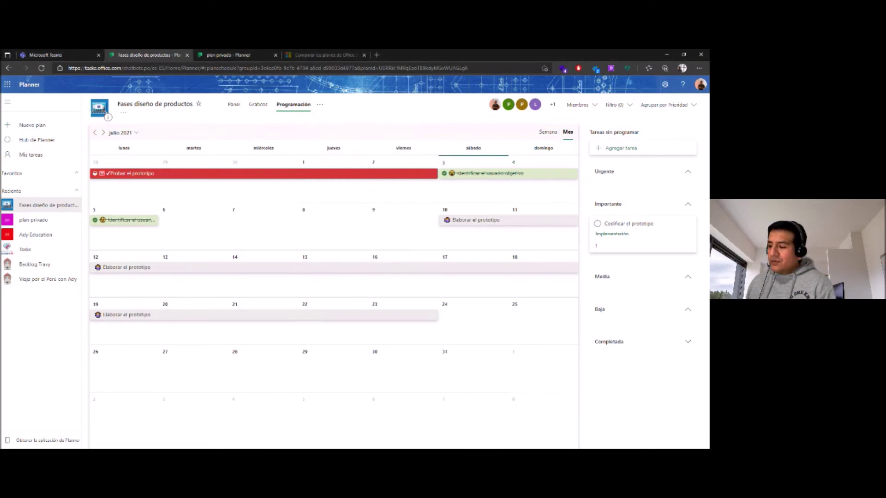